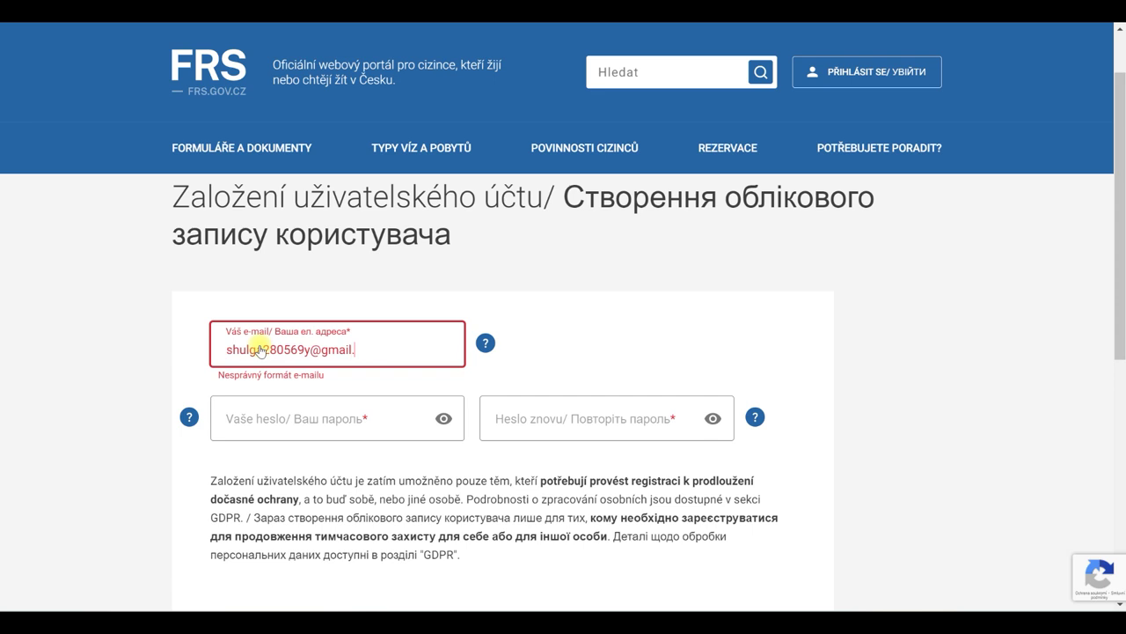
- Finish the account e-mail address and enter the password in Vaše heslo
type("com")
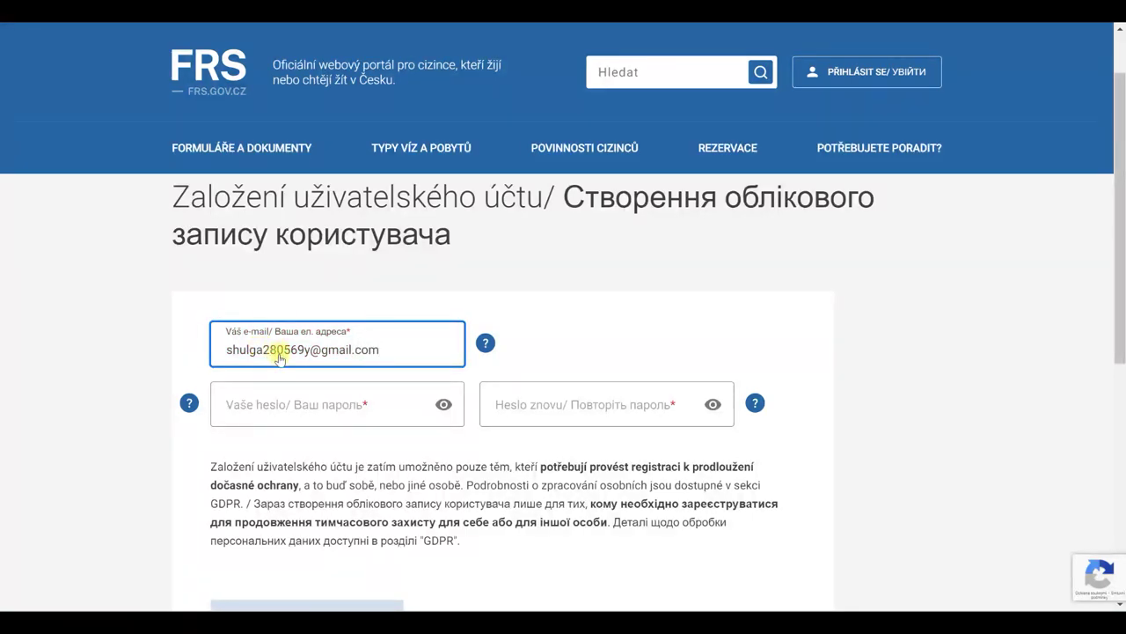
left_click(242, 414)
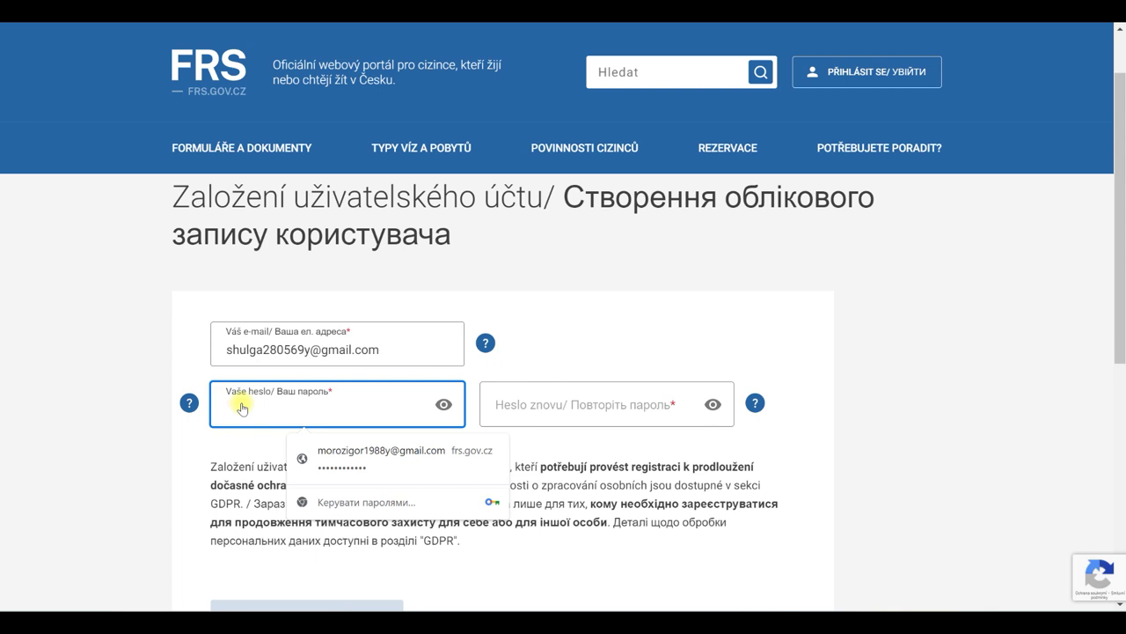
type("•••")
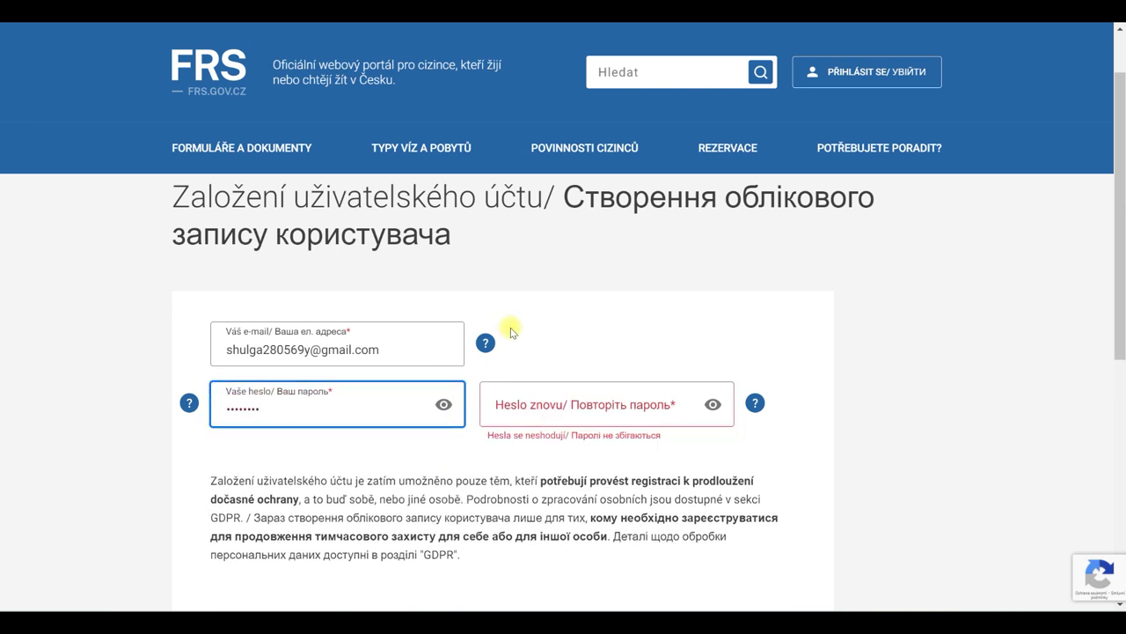
- Enter the matching password in Heslo znovu, correcting Caps Lock, and submit the registration
left_click(542, 405)
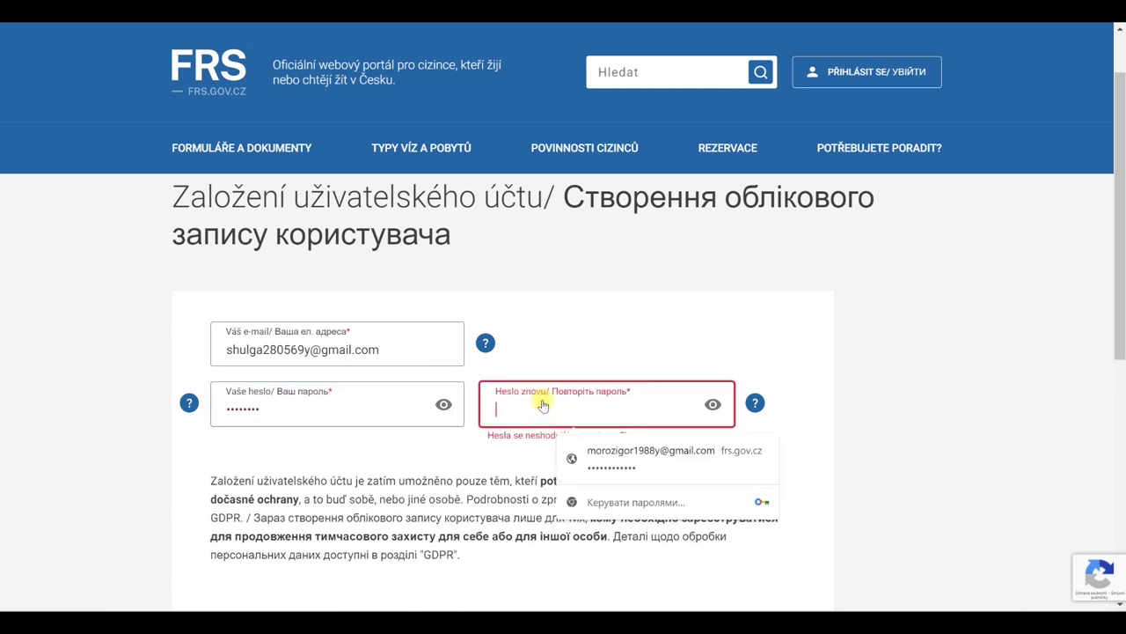
key("Caps_Lock")
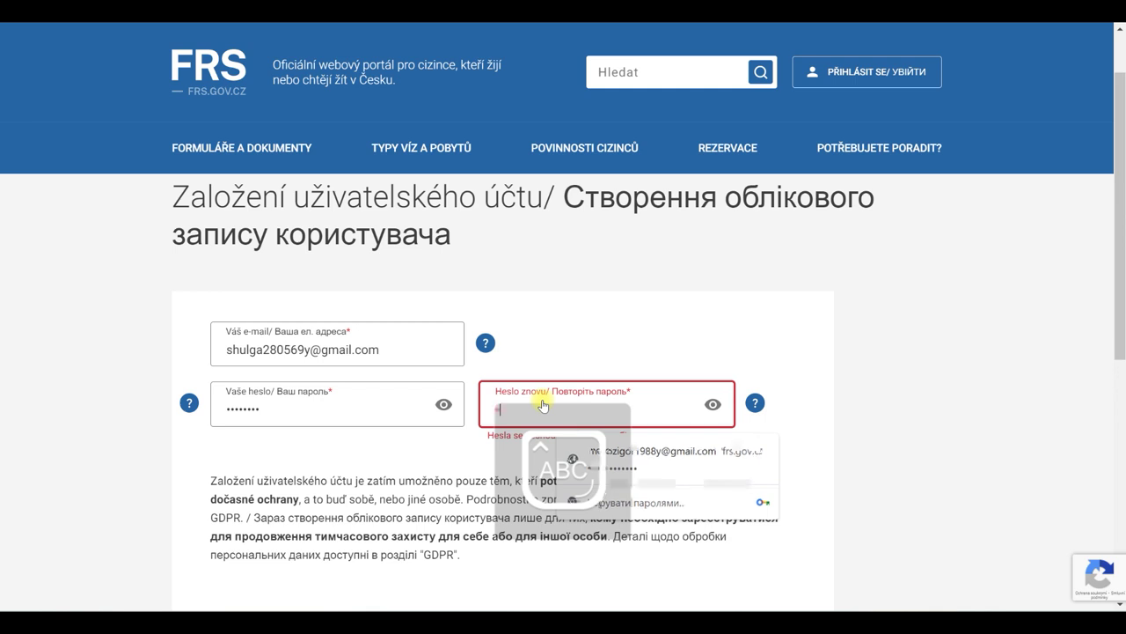
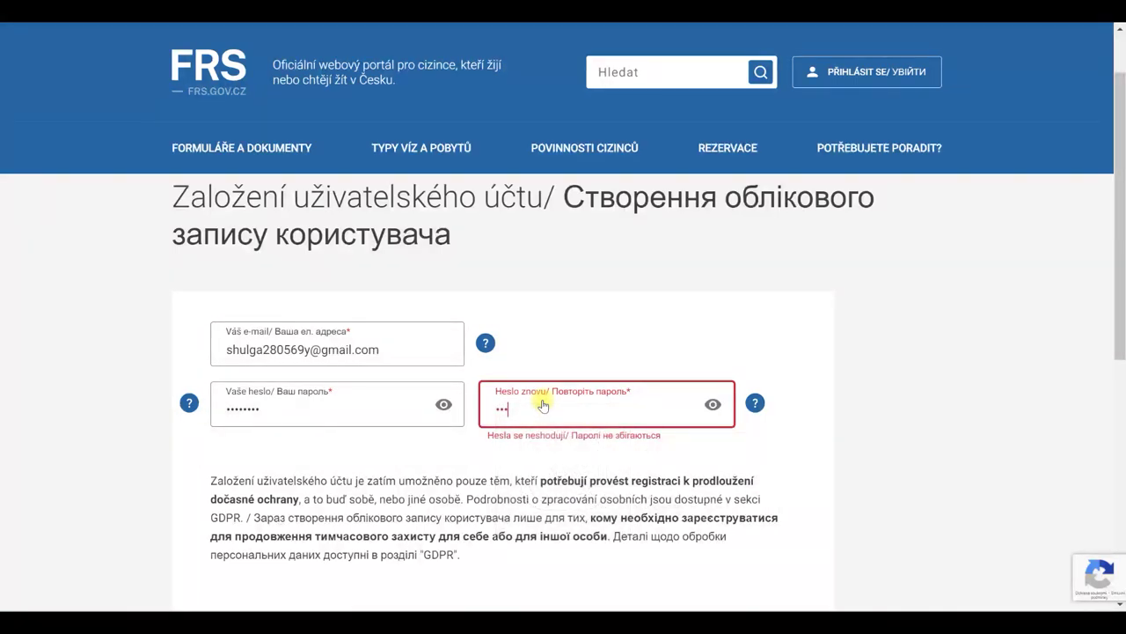
key("Caps_Lock")
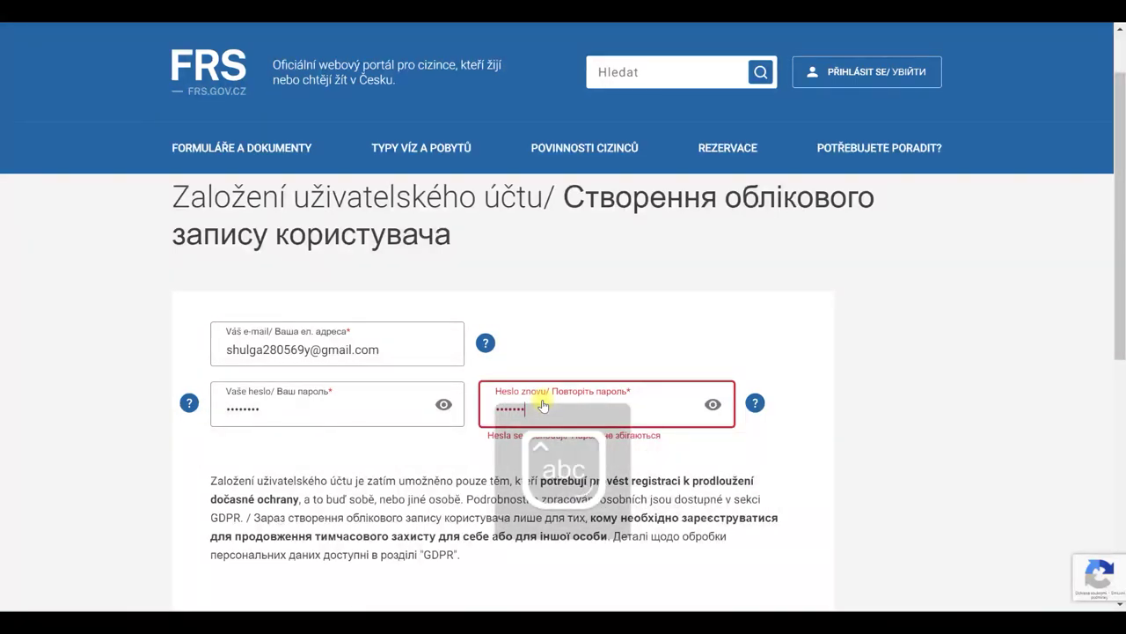
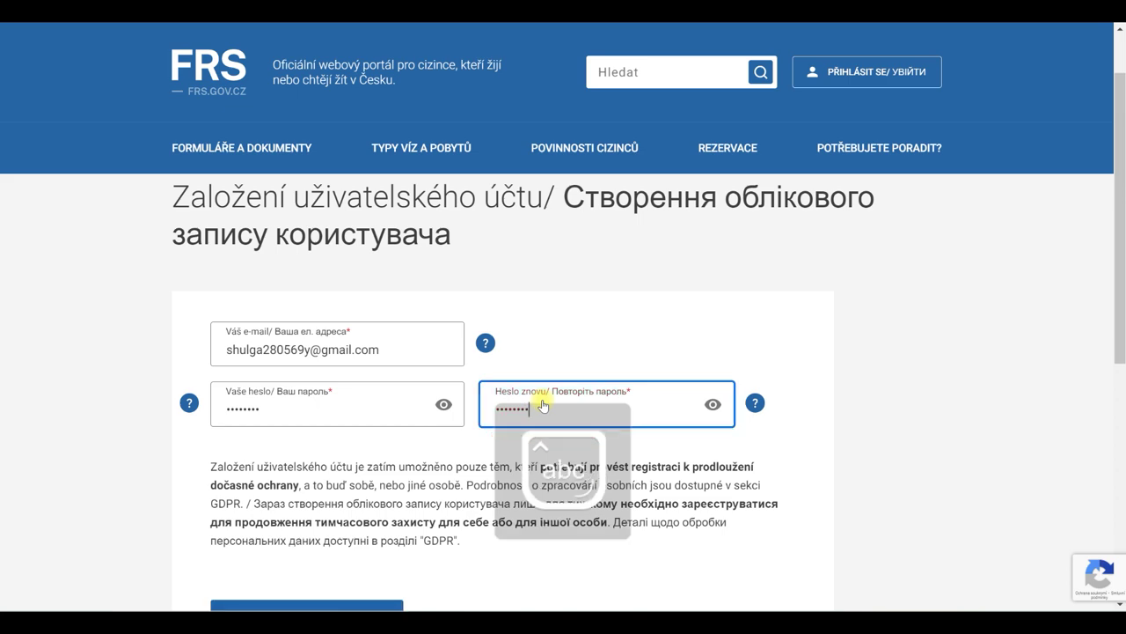
scroll(678, 414, "down", 2)
left_click(369, 476)
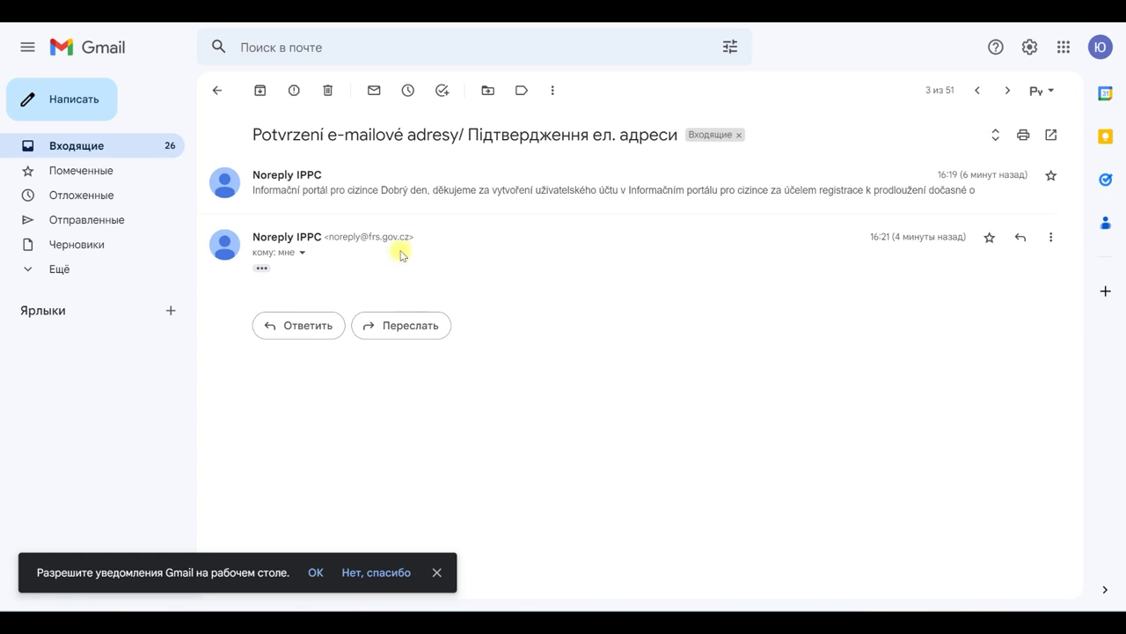
- Expand the 'Potvrzení e-mailové adresy' message to reveal its full body and confirmation link
left_click(262, 271)
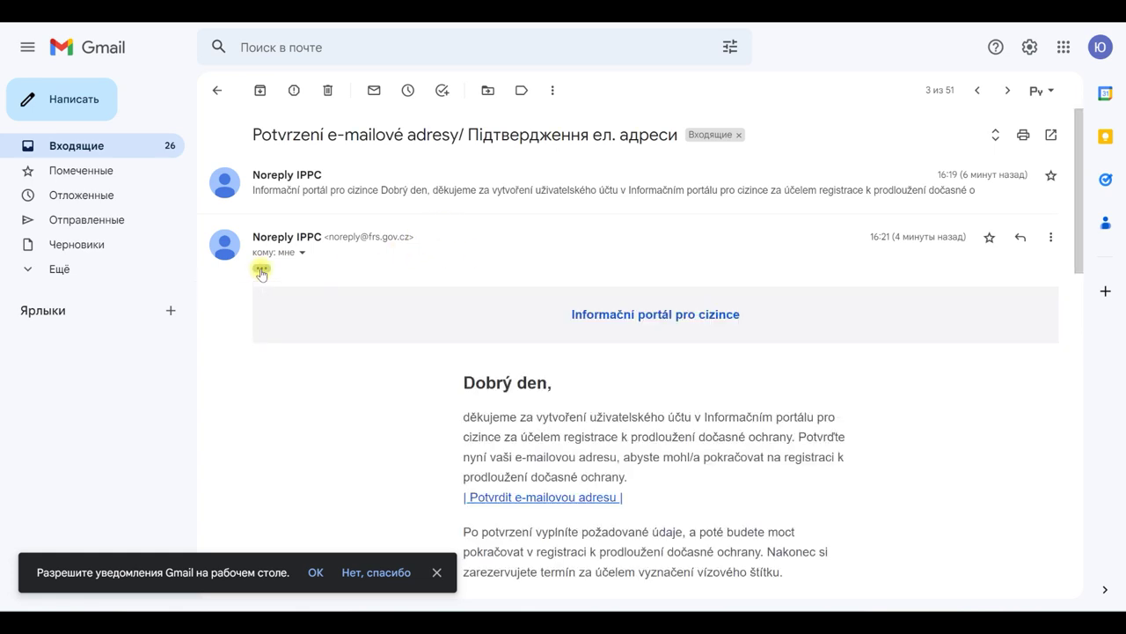
scroll(519, 415, "down", 2)
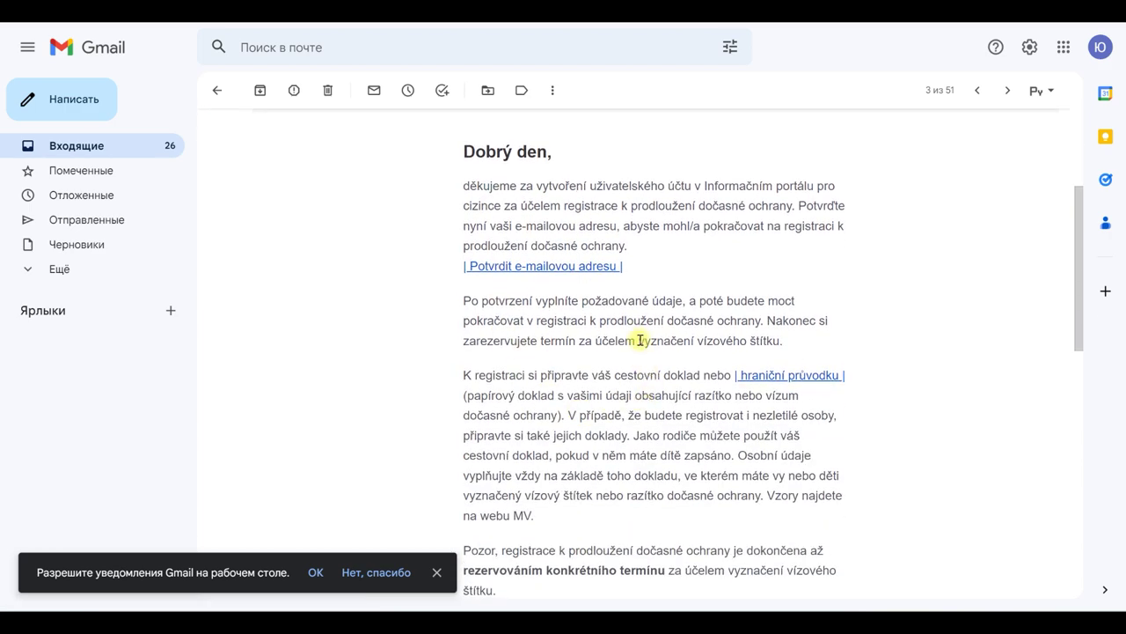
- Confirm the e-mail via 'Potvrdit e-mailovou adresu' and sign in with the account e-mail and password
left_click(587, 264)
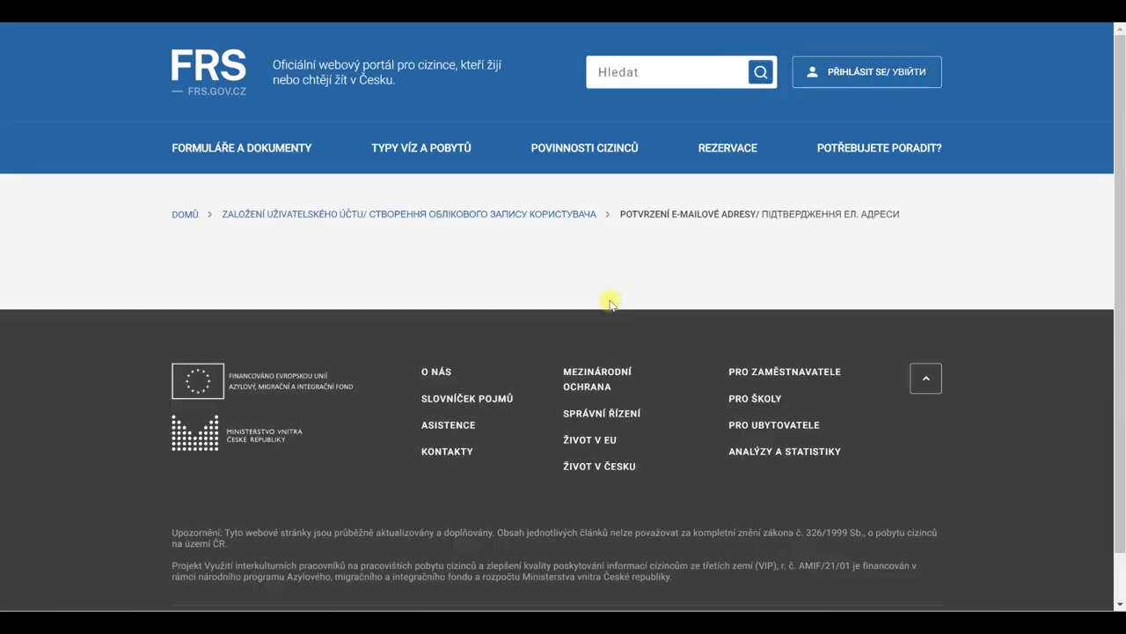
scroll(814, 367, "down", 2)
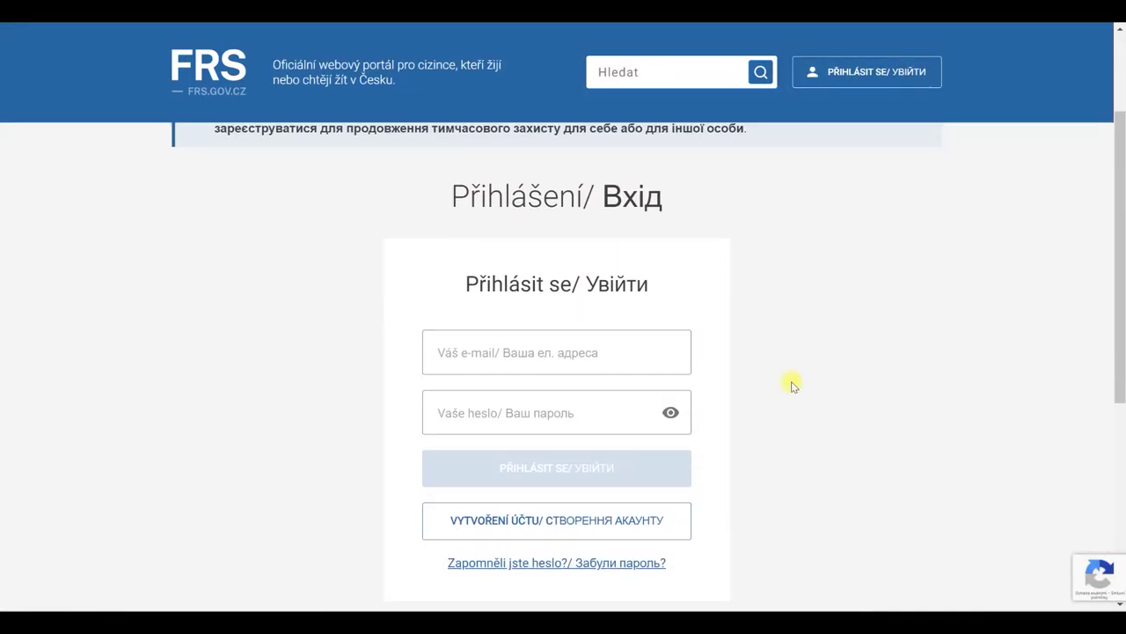
left_click(475, 355)
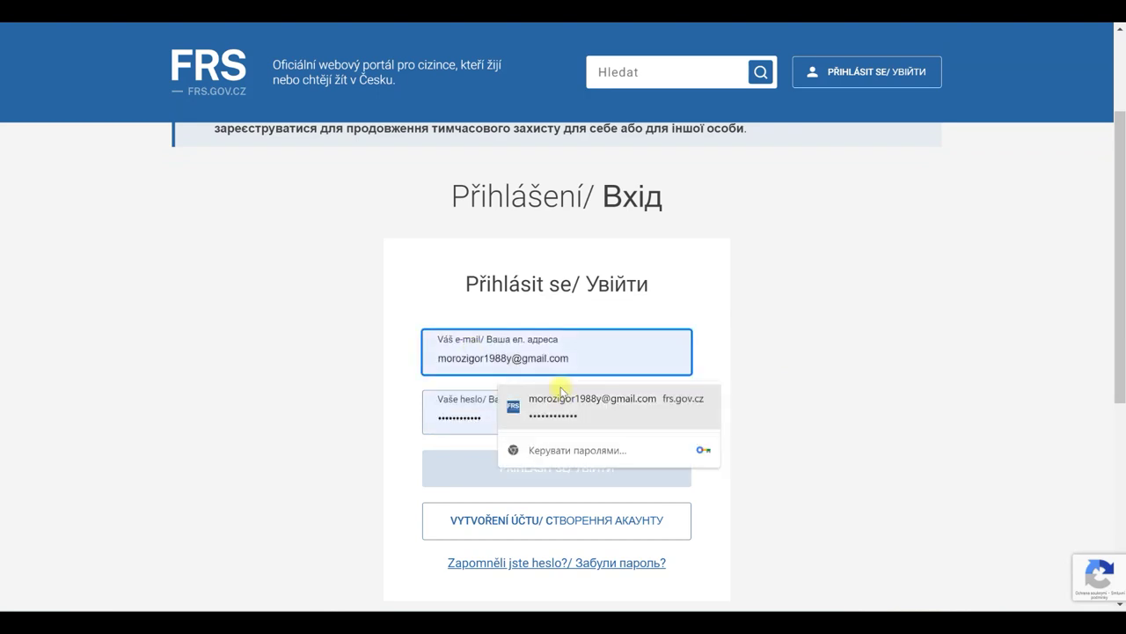
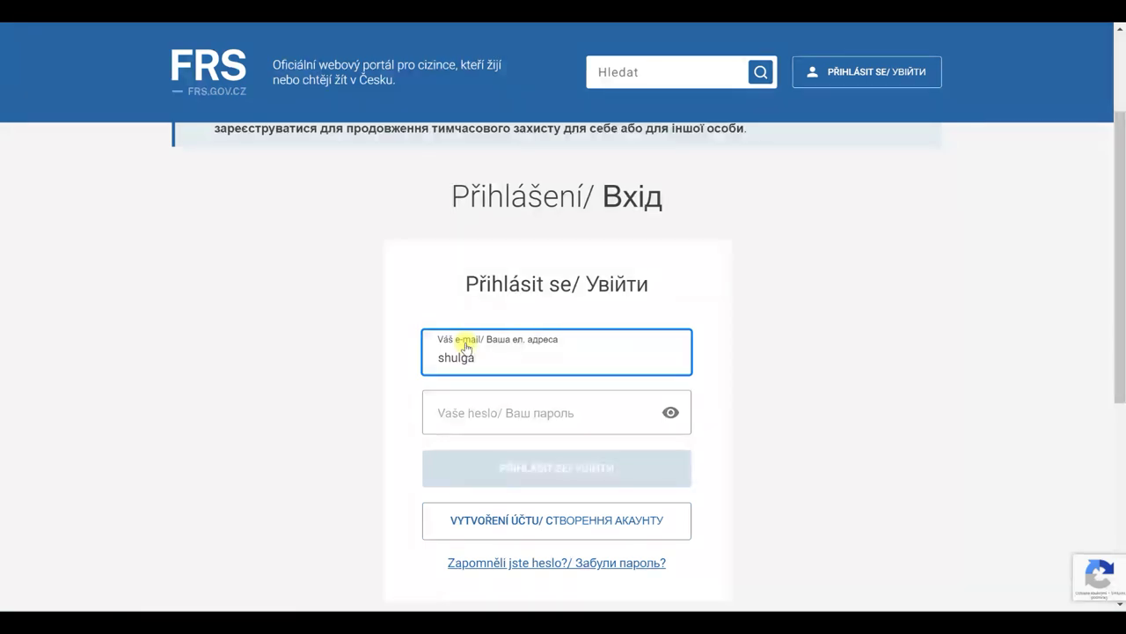
left_click(485, 411)
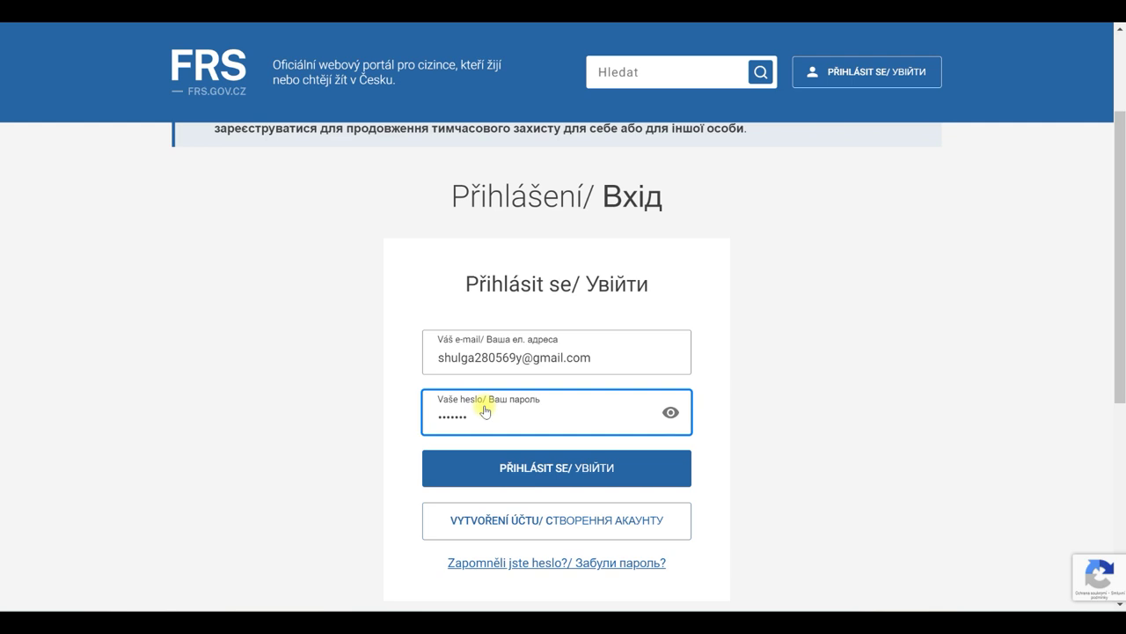
left_click(558, 470)
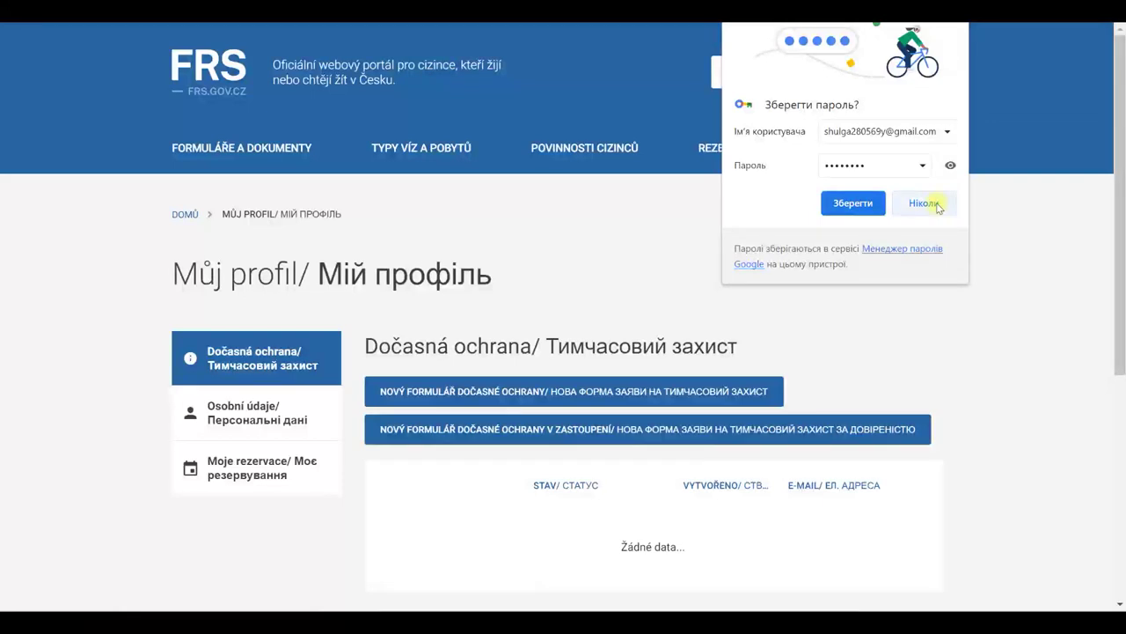
- Decline saving the password in the browser and view the account's personal details
left_click(931, 203)
scroll(865, 281, "down", 2)
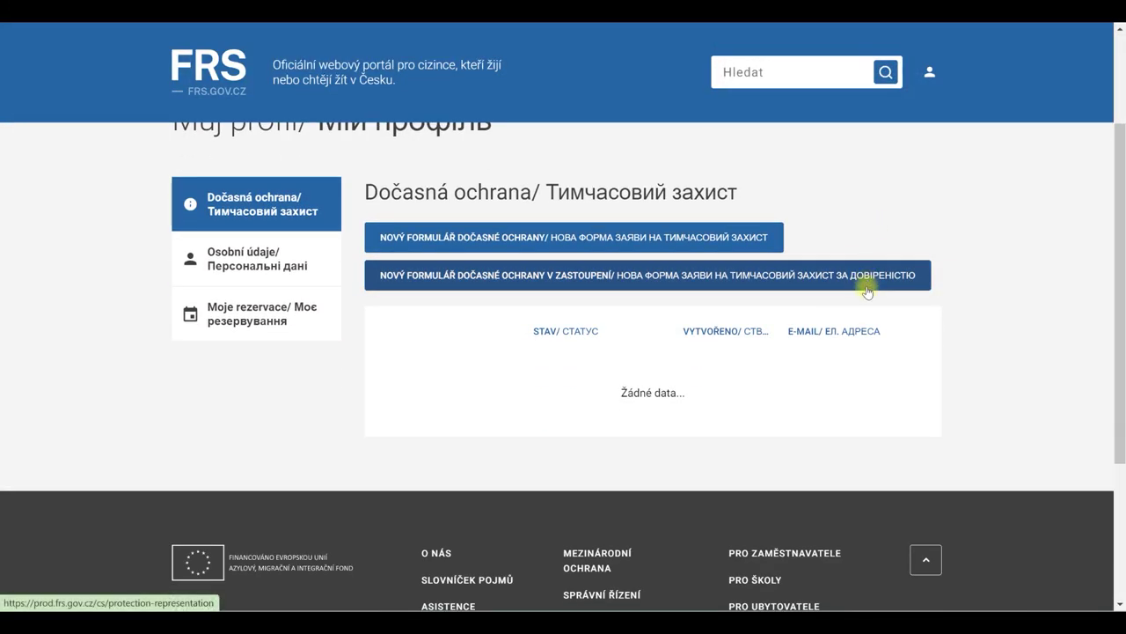
scroll(871, 292, "up", 1)
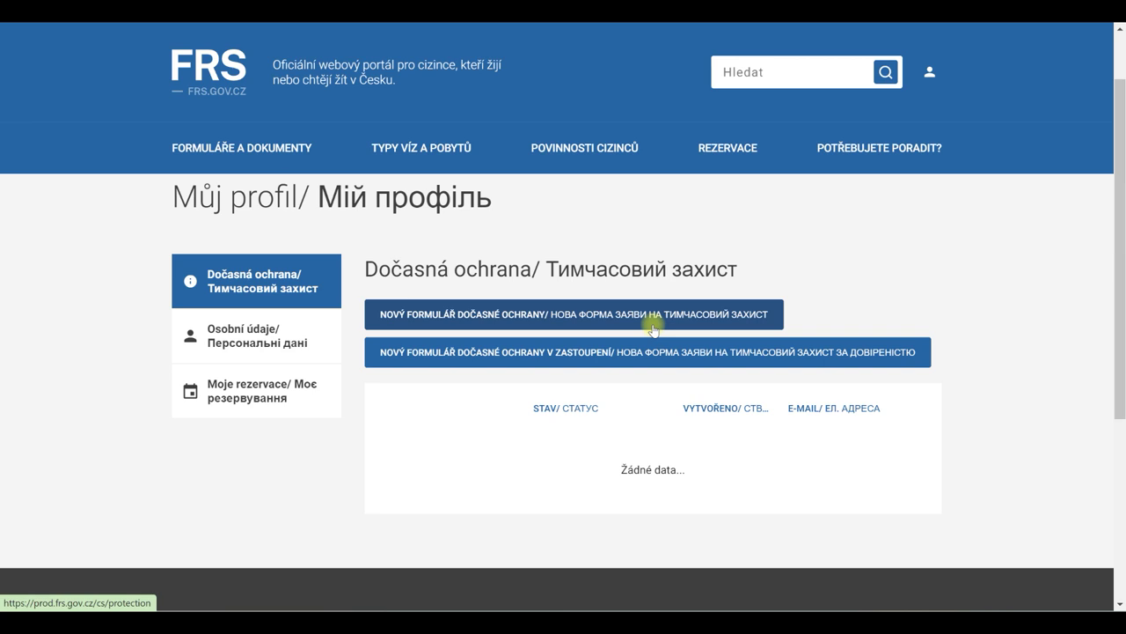
left_click(286, 332)
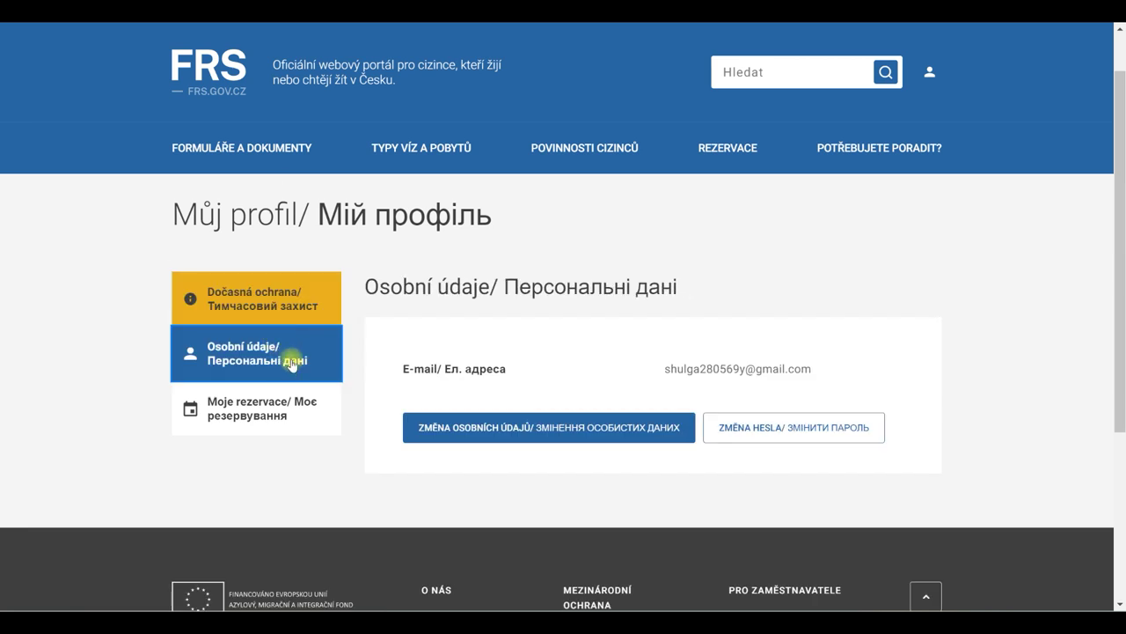
- Check that Moje rezervace has no planned bookings, return to Můj profil and start Nový formulář dočasné ochrany
left_click(276, 410)
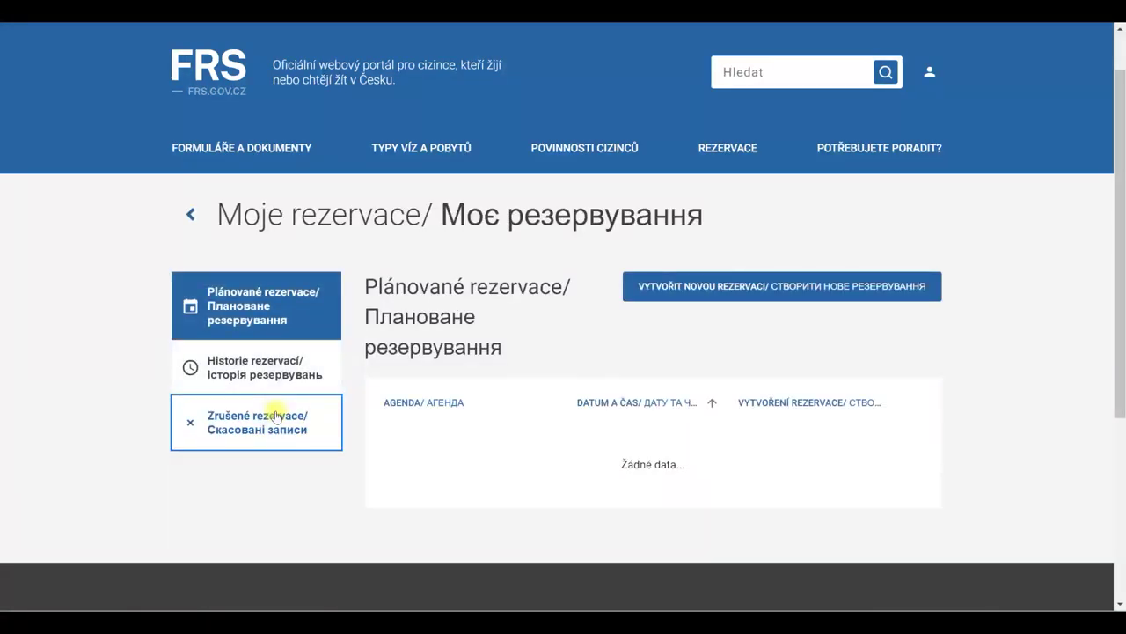
left_click(280, 318)
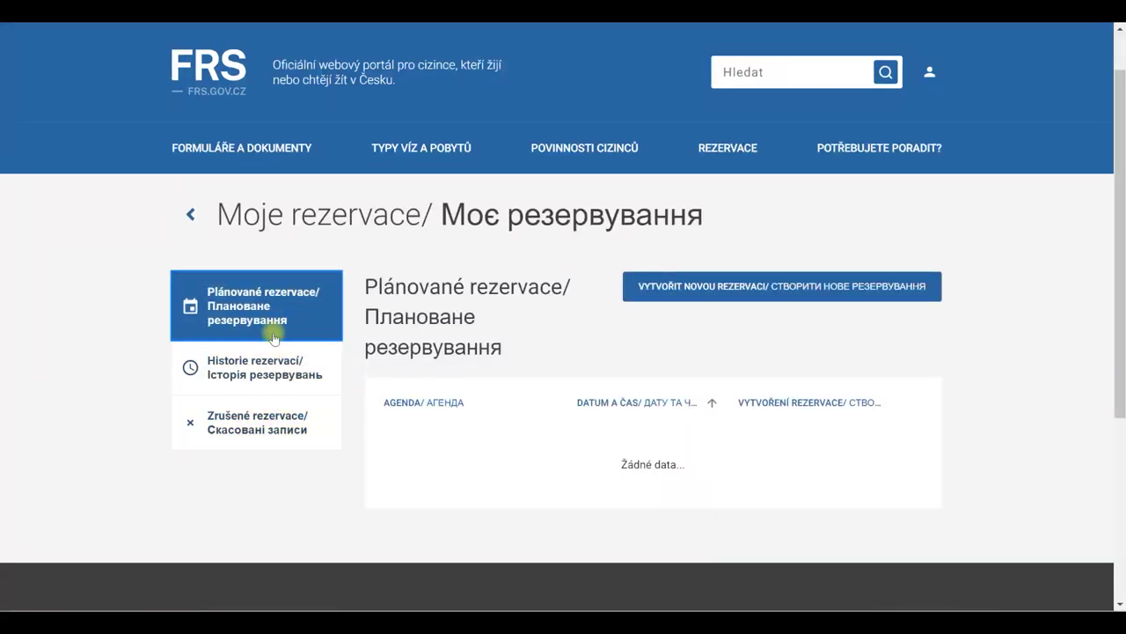
scroll(274, 339, "up", 1)
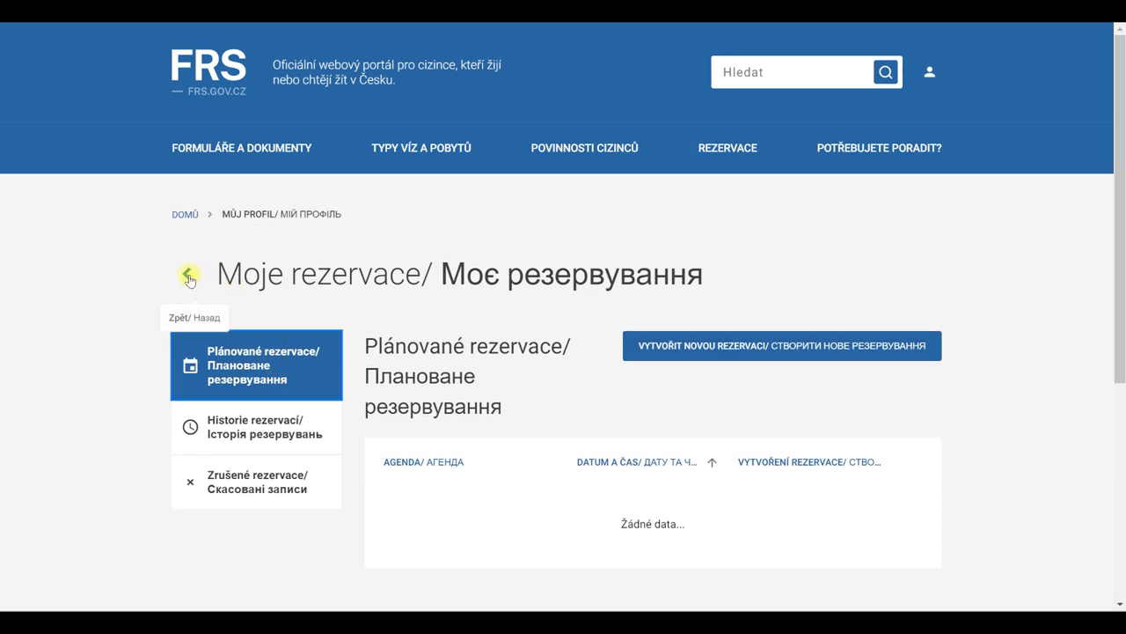
left_click(188, 278)
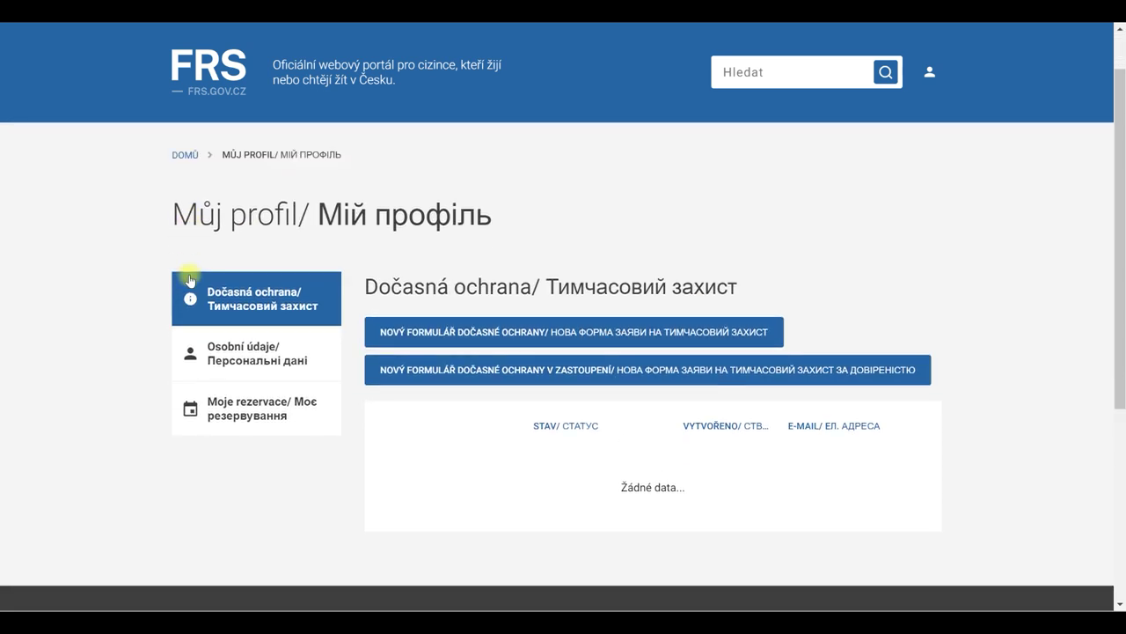
left_click(647, 337)
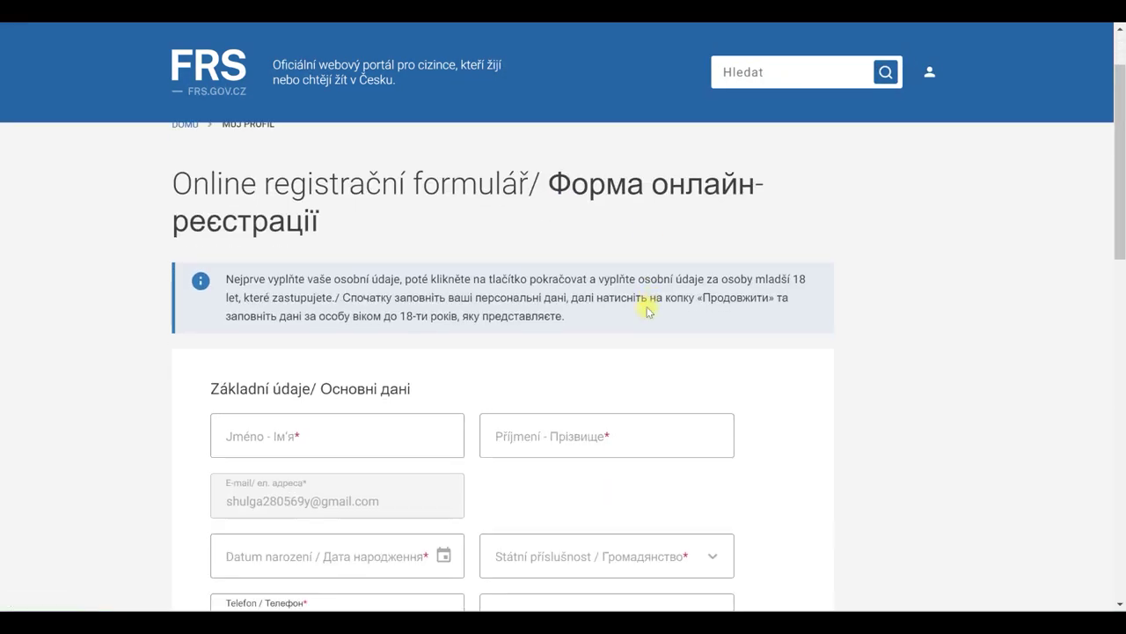
- Fill in the applicant's first name, surname and date of birth
scroll(647, 310, "down", 2)
left_click(273, 294)
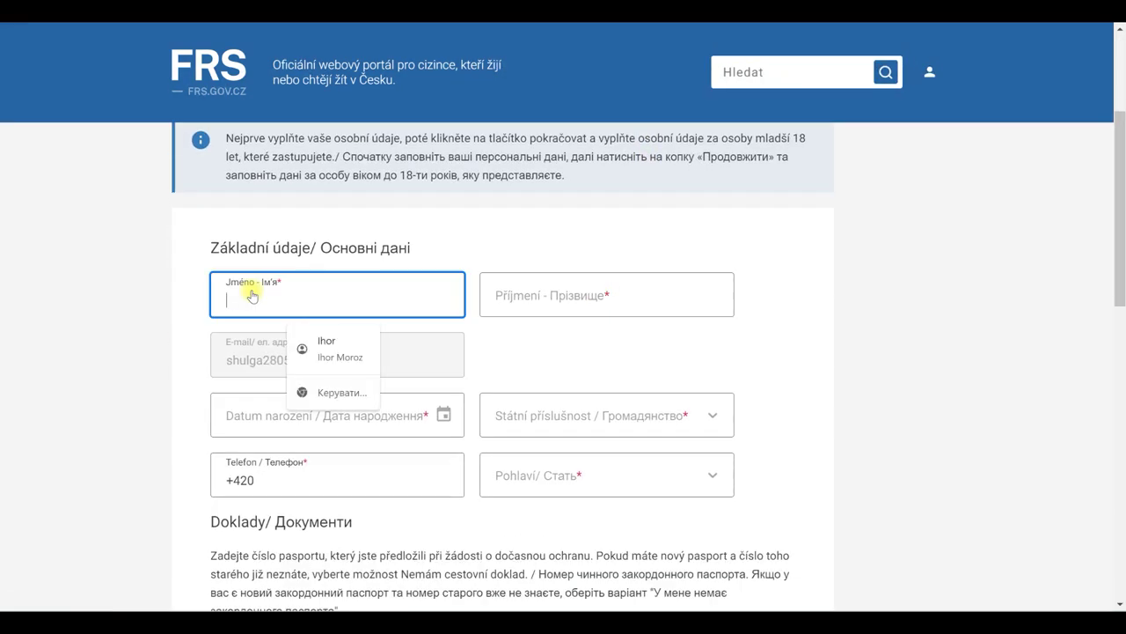
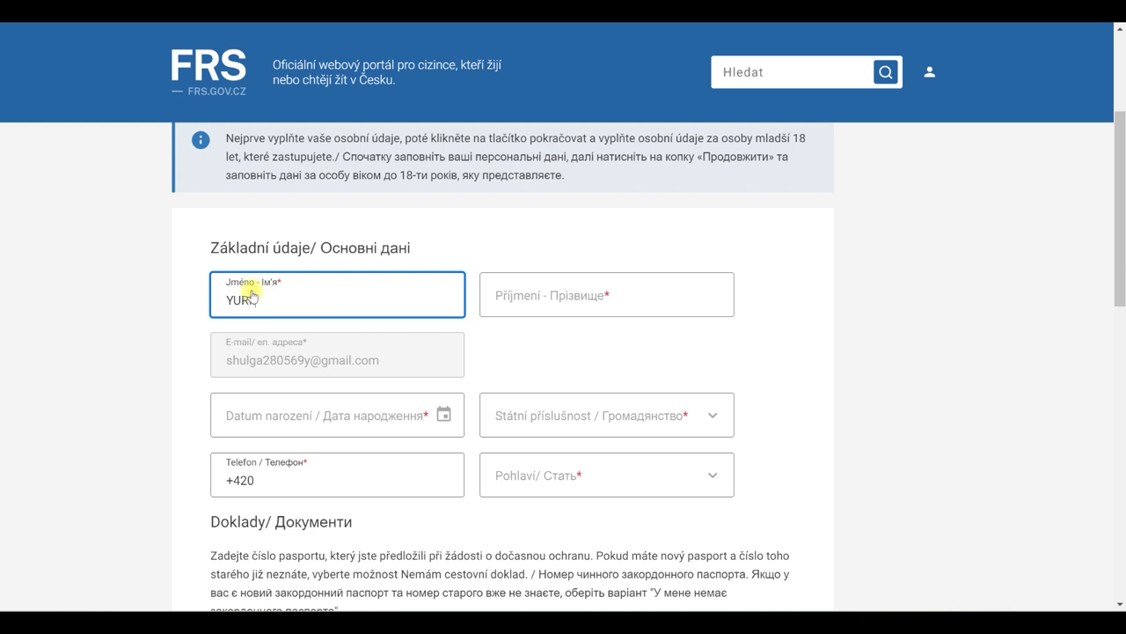
key("Tab")
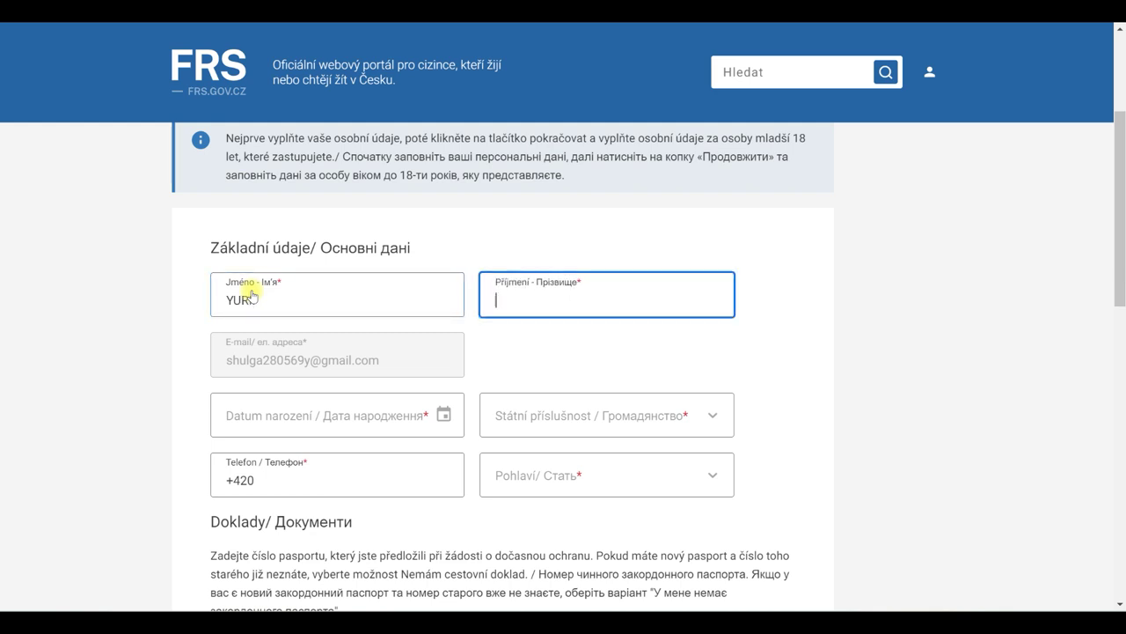
left_click(256, 429)
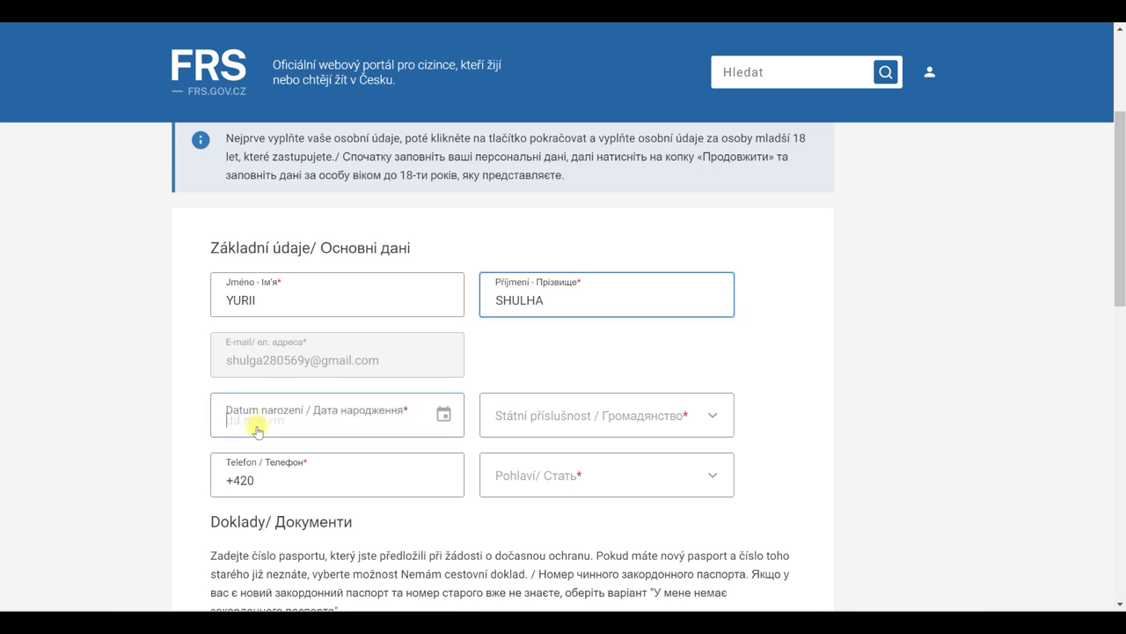
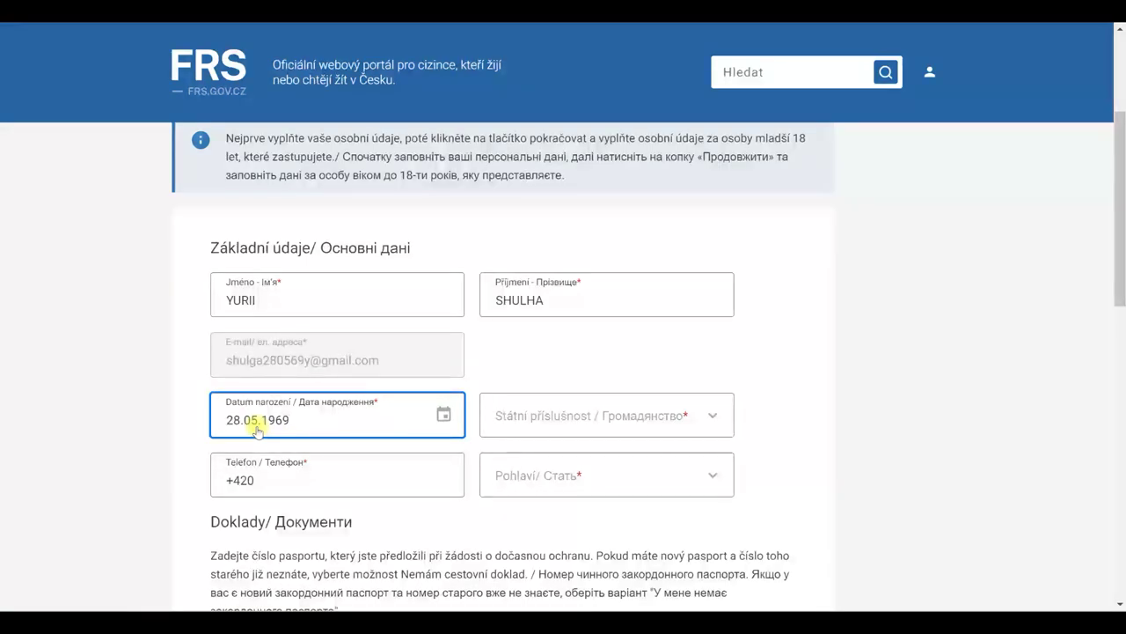
left_click(539, 429)
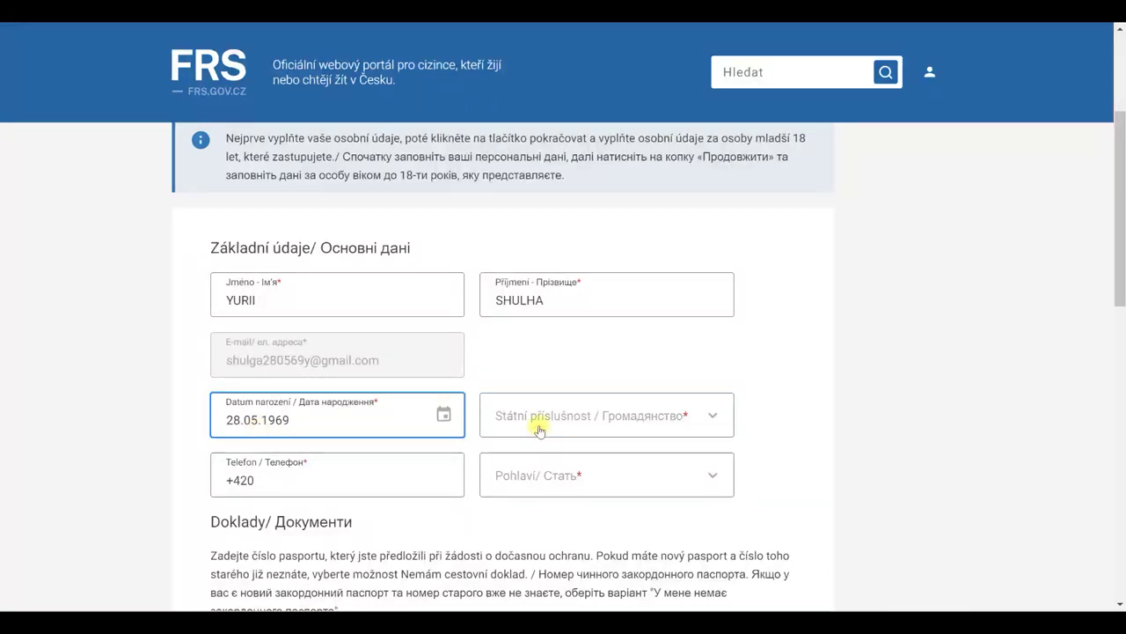
- Set Státní příslušnost to Ukrajina and Pohlaví to Muž
left_click(681, 414)
scroll(570, 497, "down", 3)
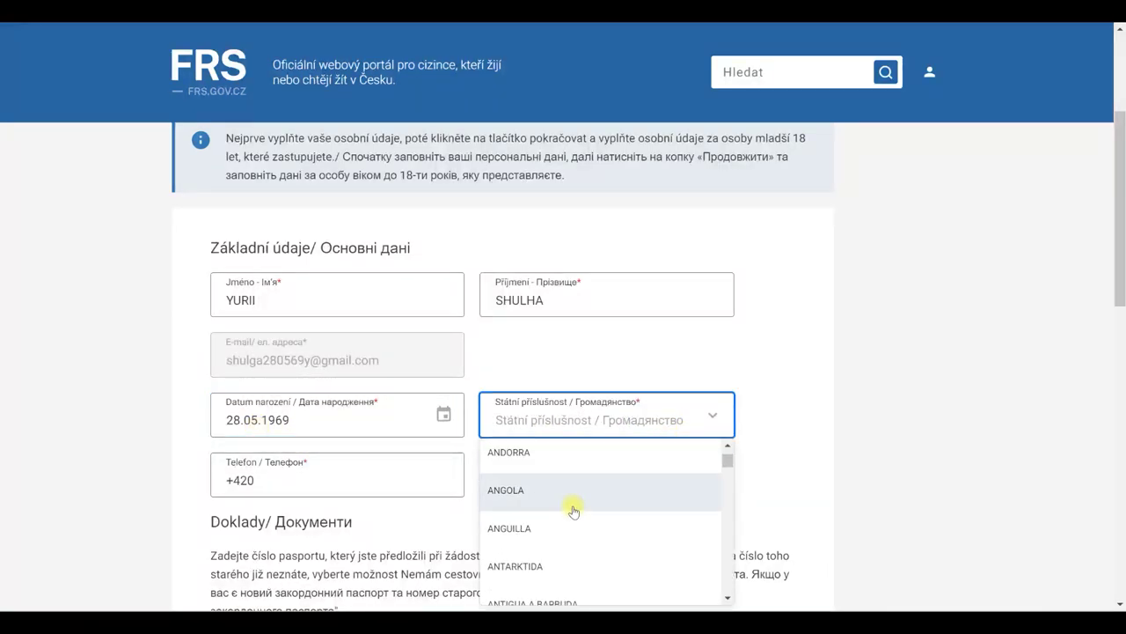
type("UK")
left_click(539, 465)
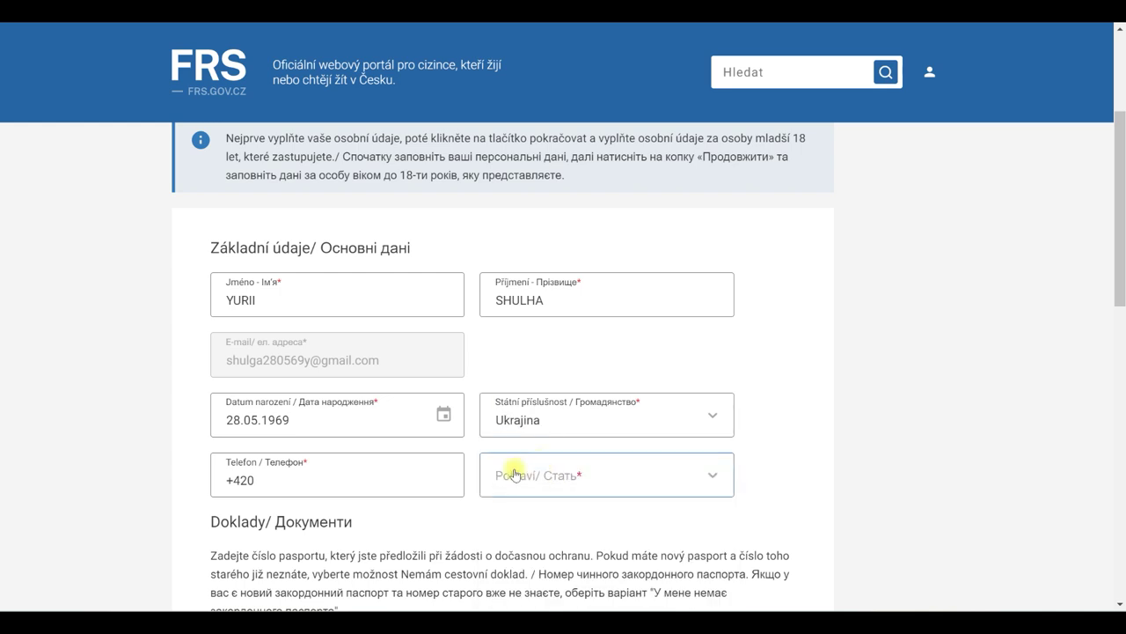
left_click(291, 481)
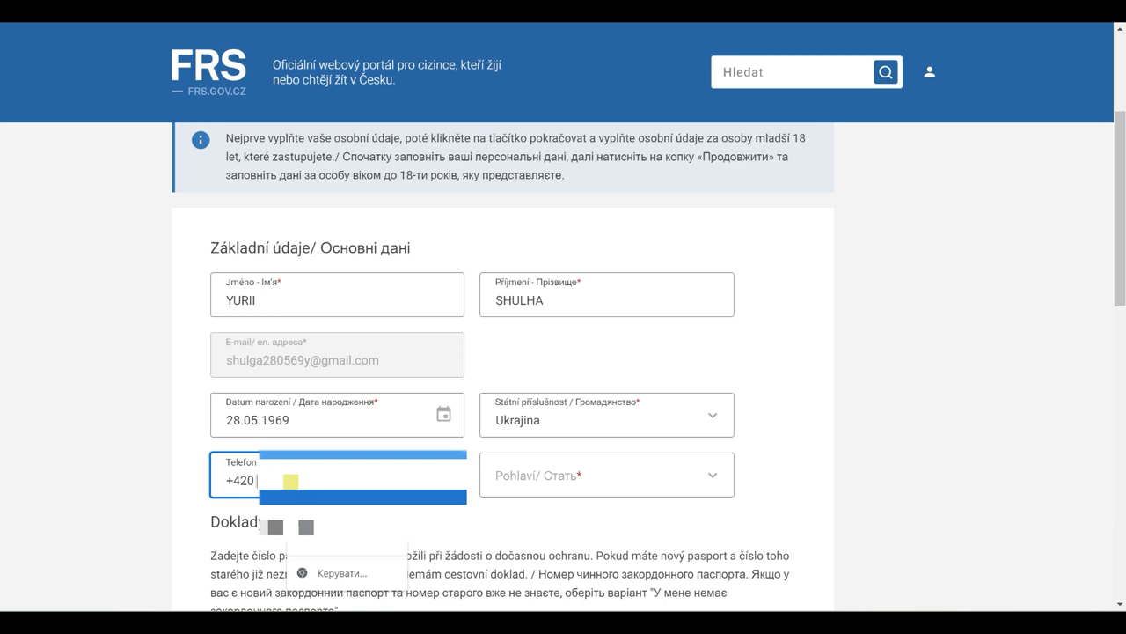
left_click(564, 479)
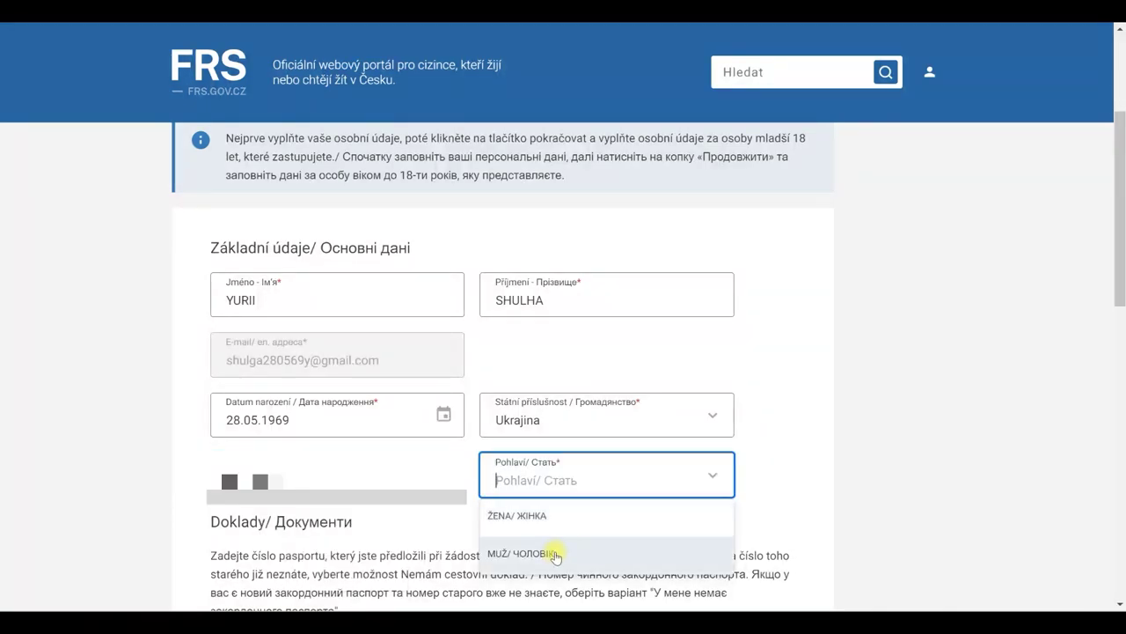
left_click(558, 549)
scroll(766, 471, "down", 1)
scroll(733, 467, "down", 2)
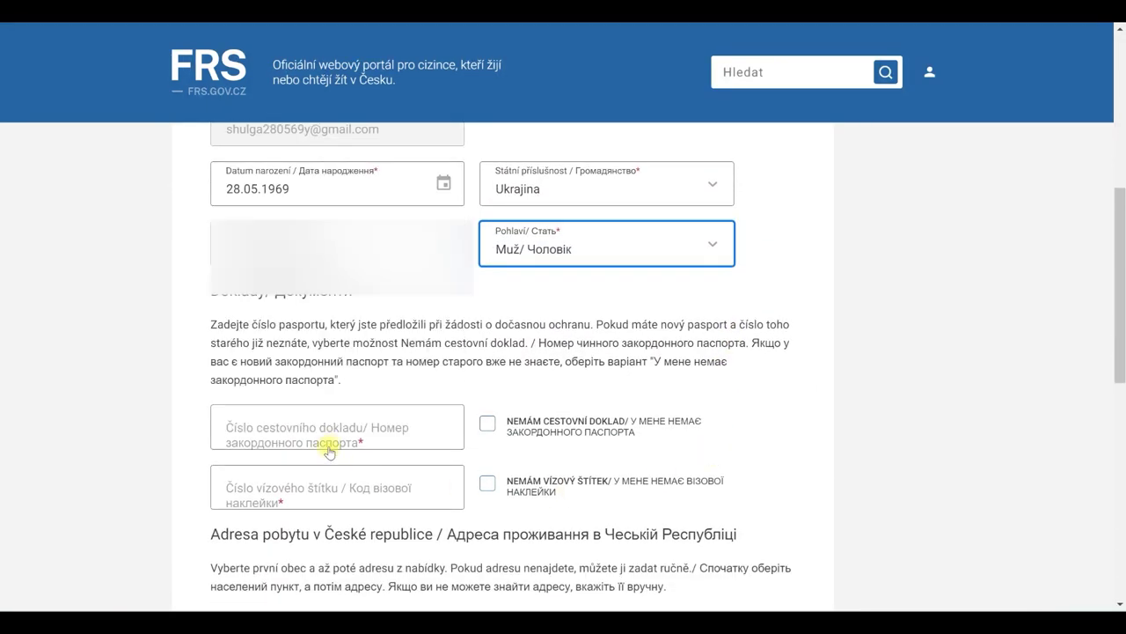
- Enter the passport number and the Číslo vízového štítku in the travel document section
left_click(278, 437)
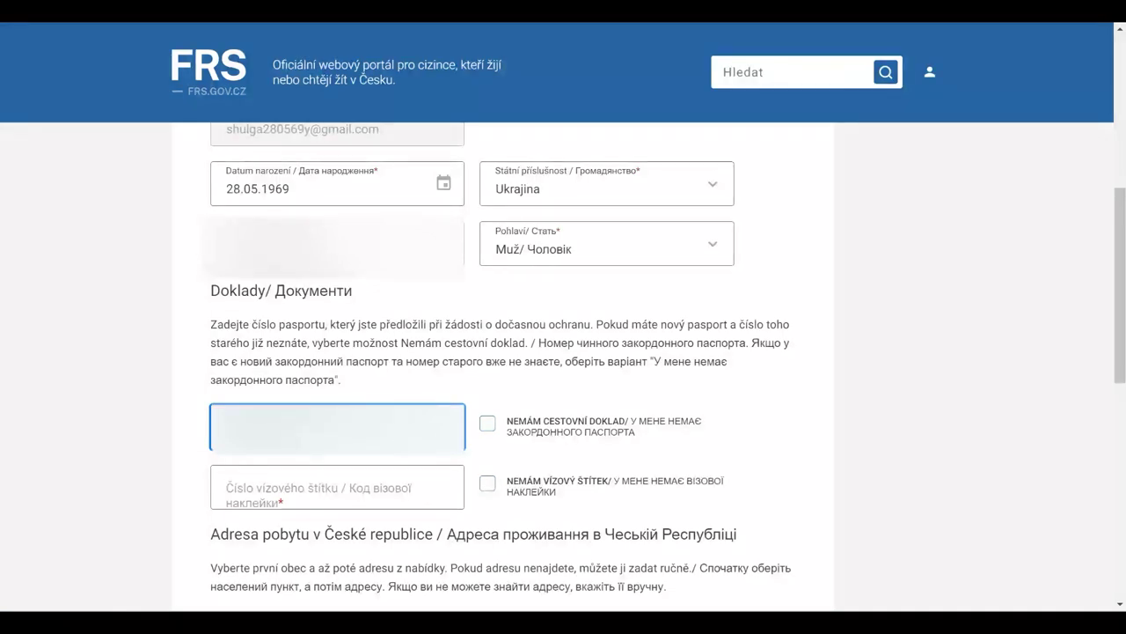
left_click(282, 495)
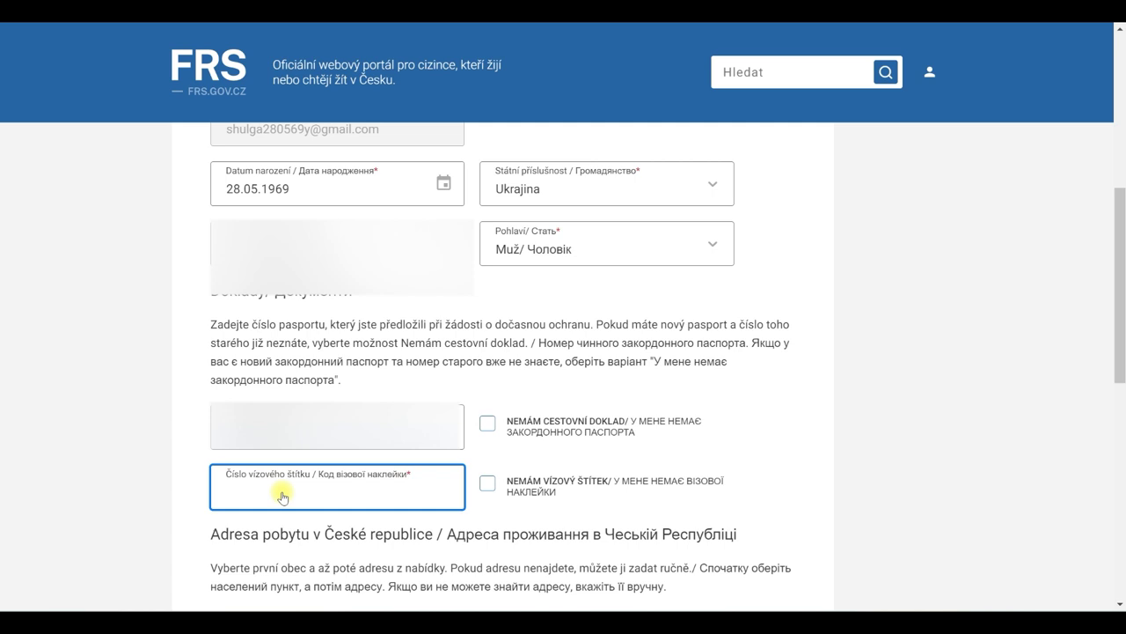
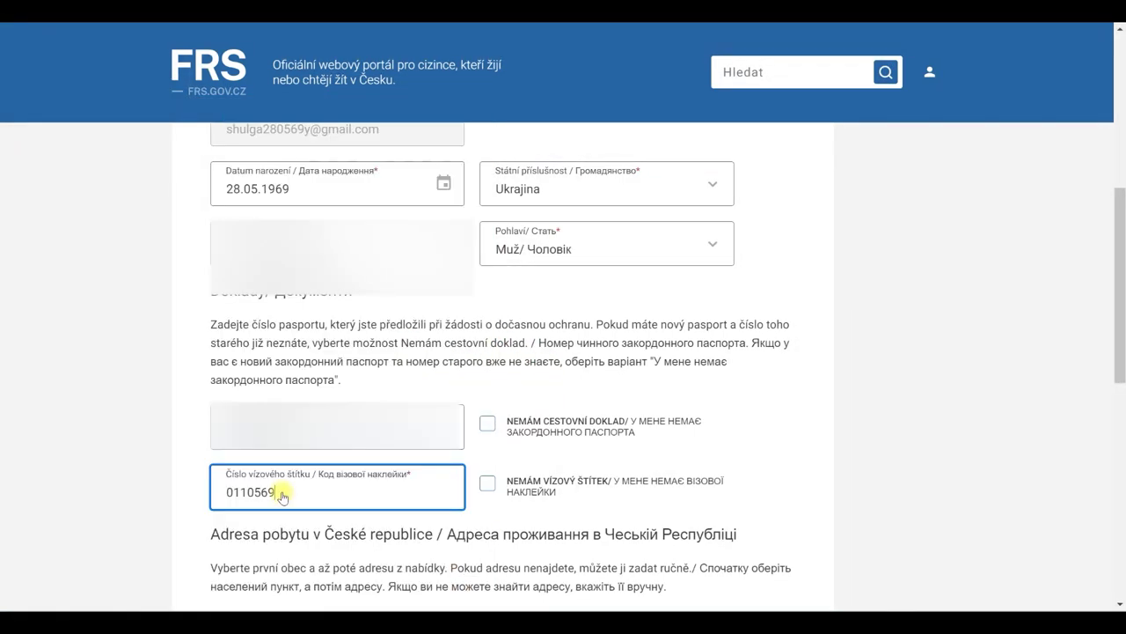
scroll(281, 493, "down", 1)
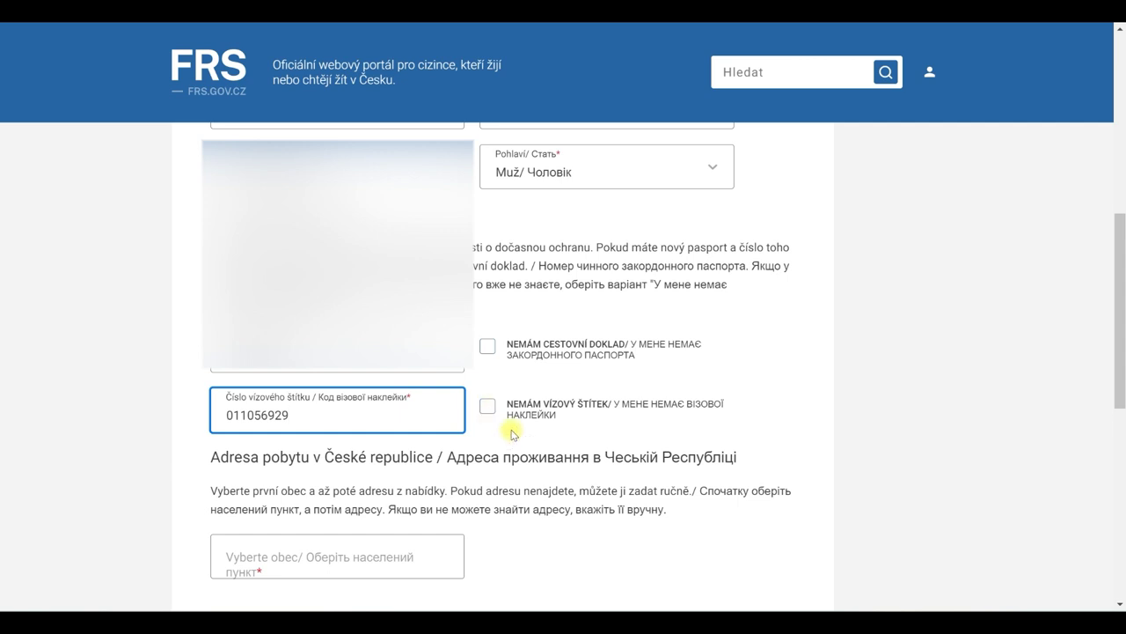
scroll(599, 460, "down", 2)
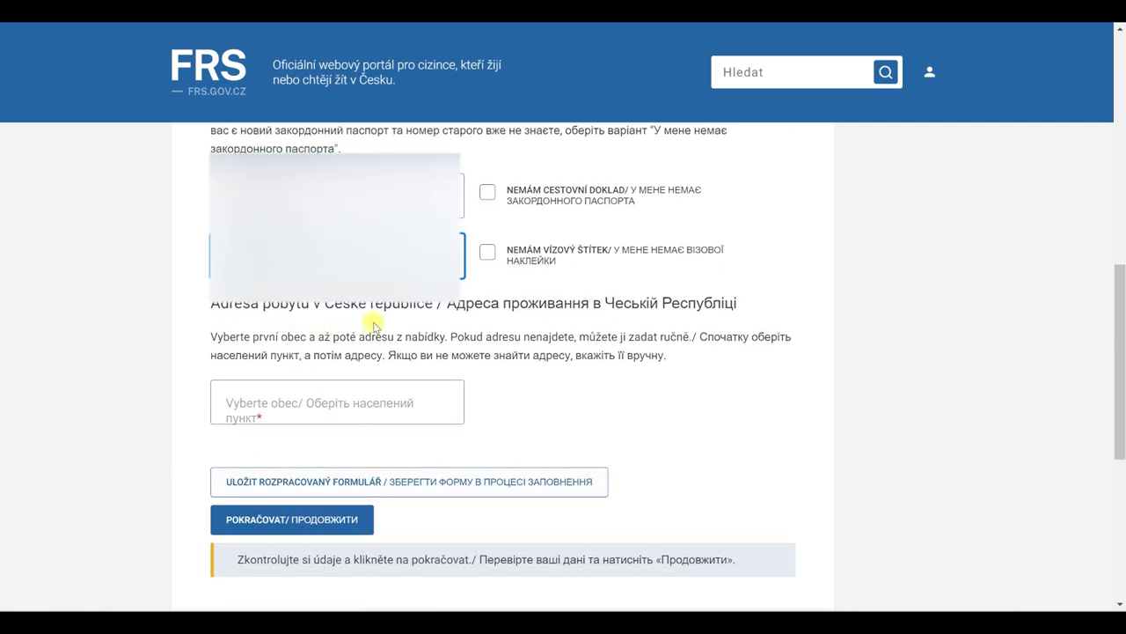
- Set the residence to SLANÝ (KLADNO) with the suggested street address and send the details for verification
left_click(304, 413)
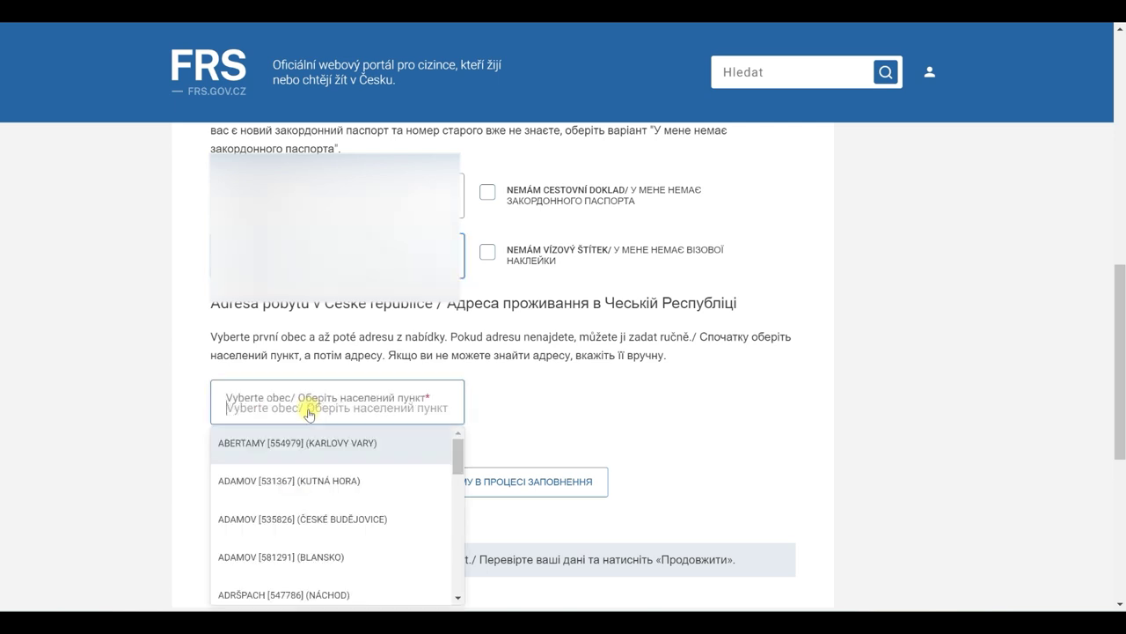
type("SL")
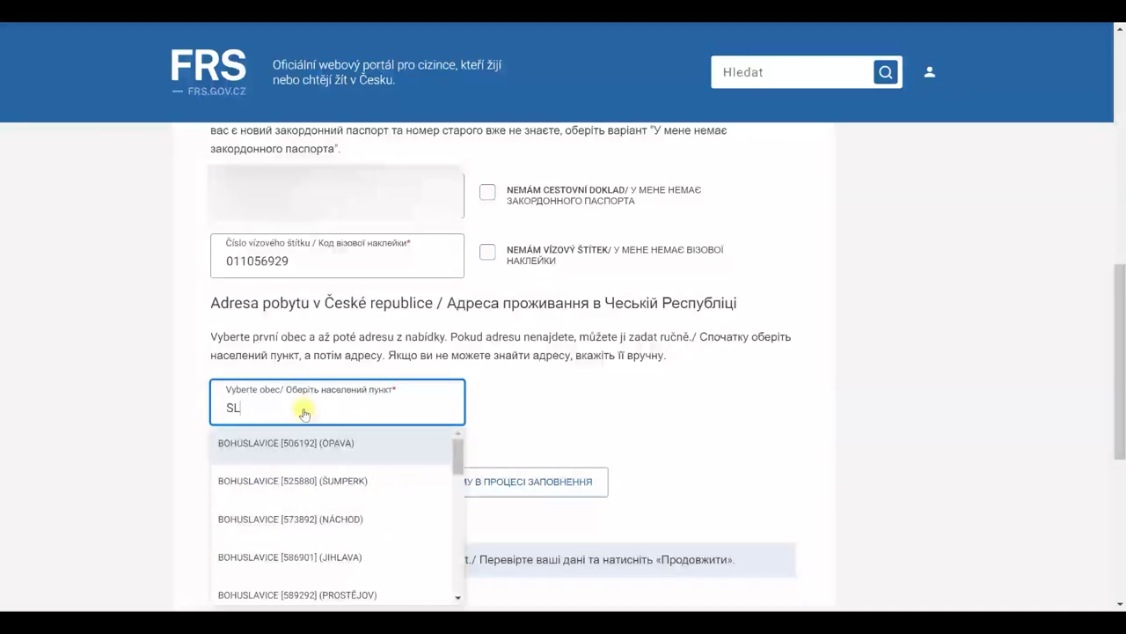
type("AN")
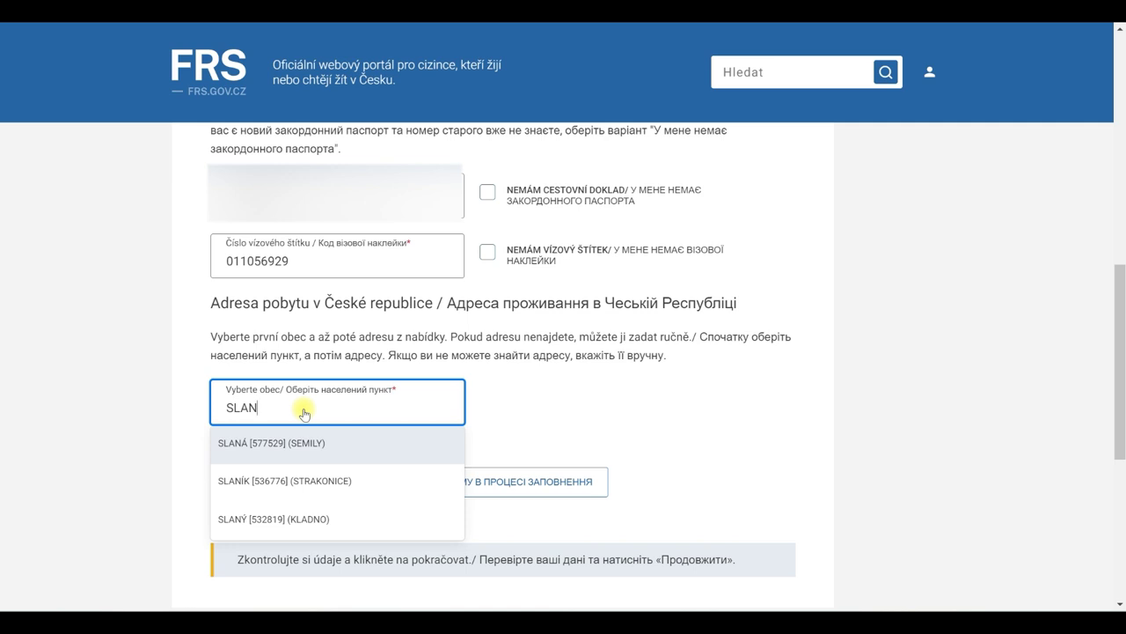
left_click(290, 521)
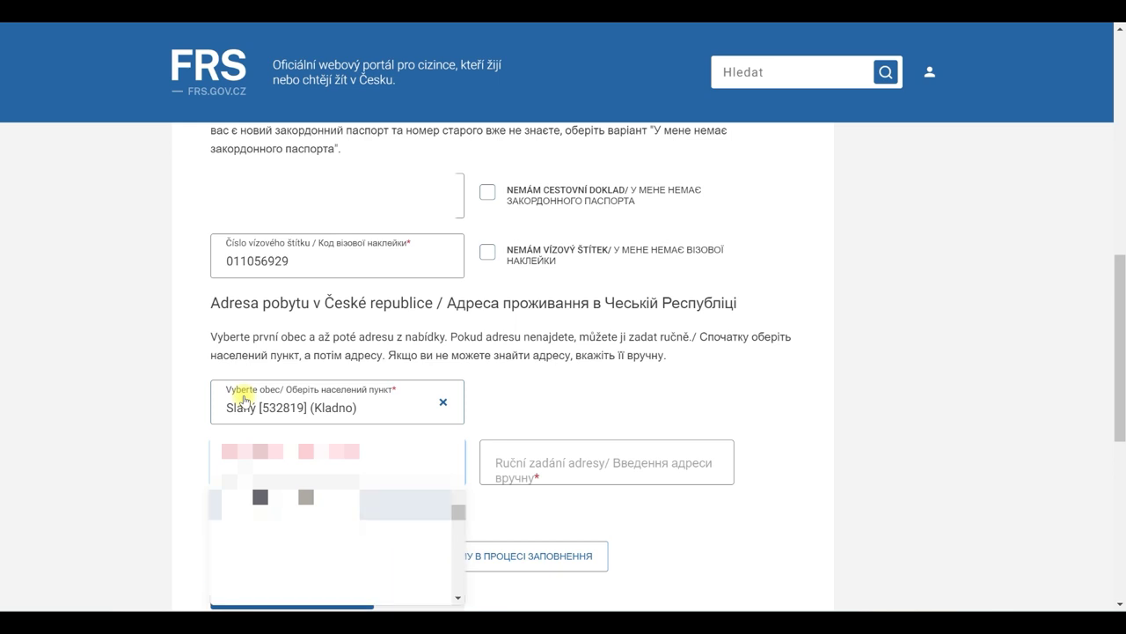
left_click(213, 542)
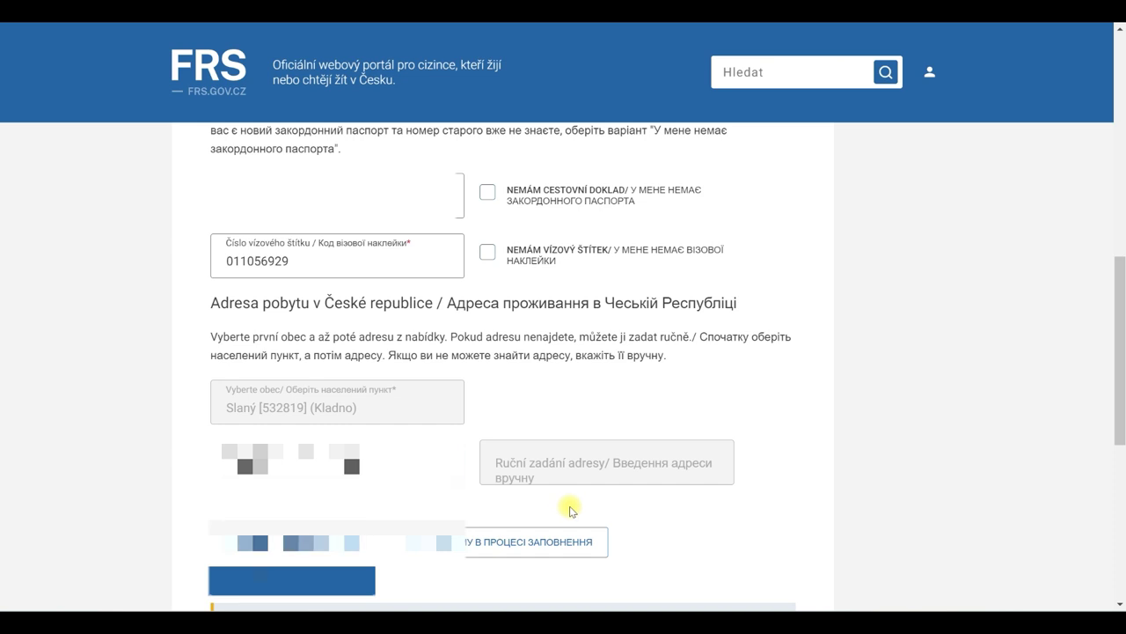
scroll(502, 504, "down", 1)
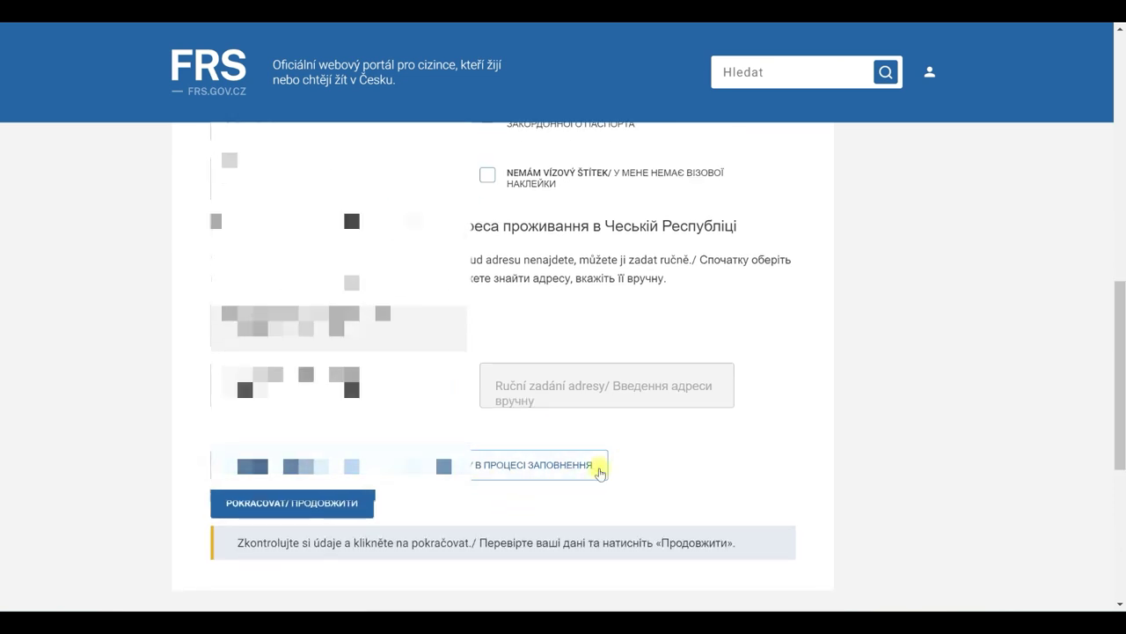
scroll(414, 439, "up", 4)
scroll(551, 403, "down", 5)
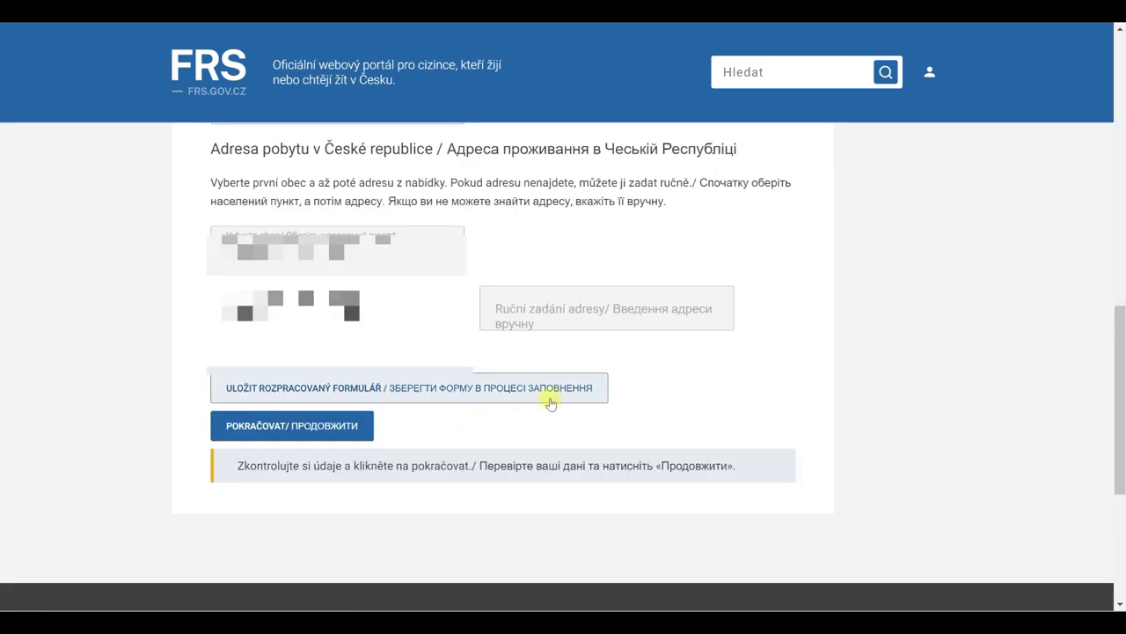
left_click(339, 433)
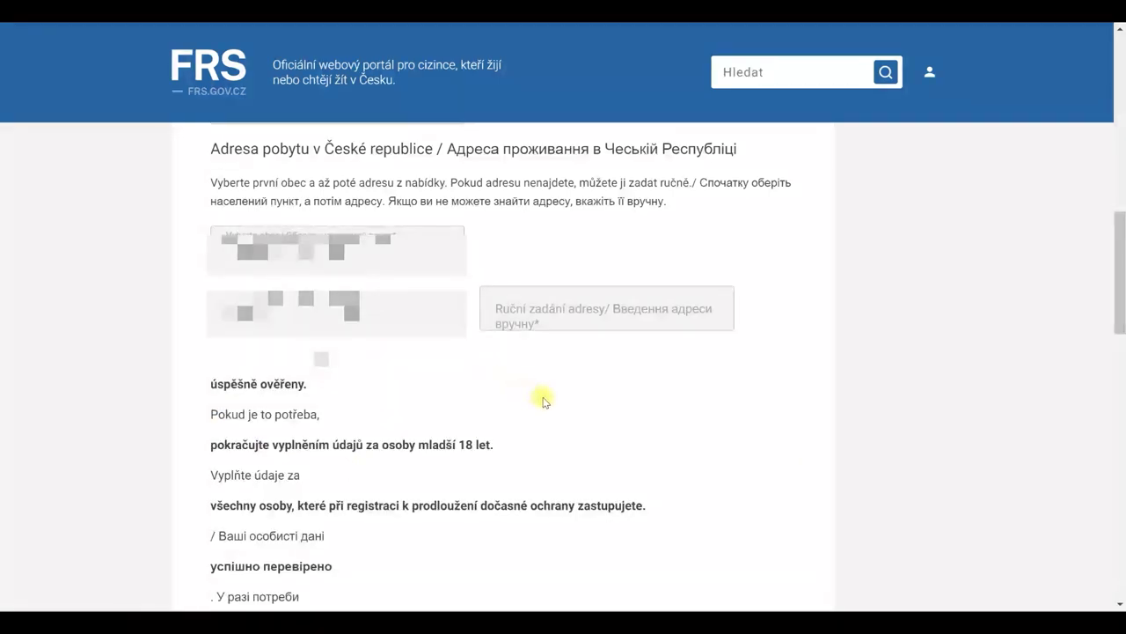
- Submit the completed extension form with ODESLAT and start a new REZERVACE
scroll(540, 397, "down", 5)
scroll(483, 425, "down", 5)
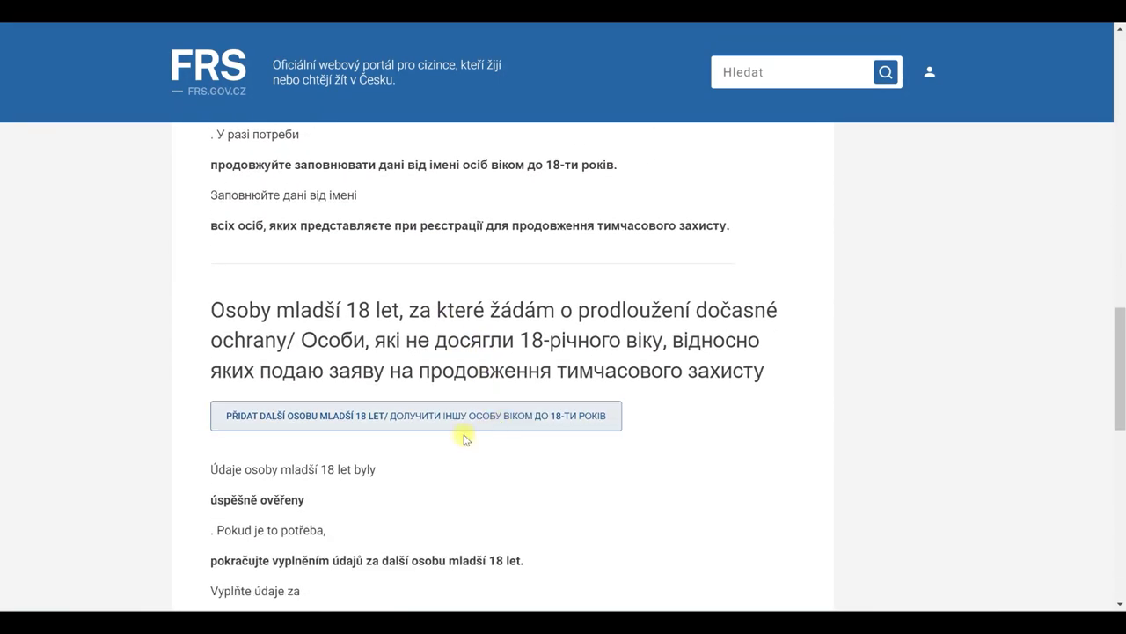
scroll(517, 436, "down", 2)
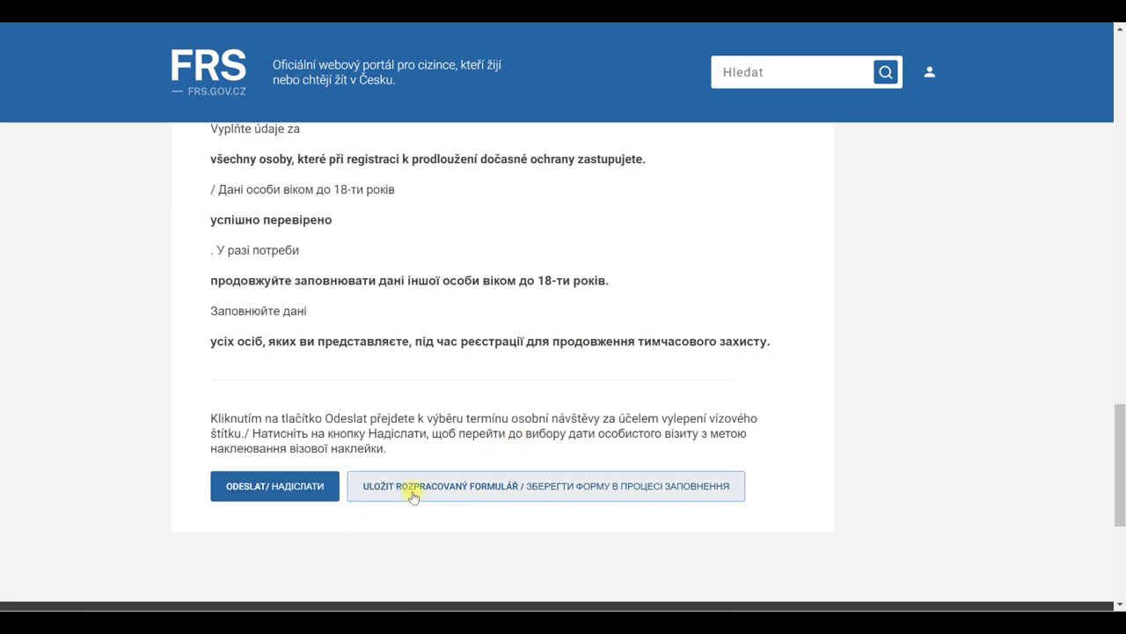
left_click(283, 491)
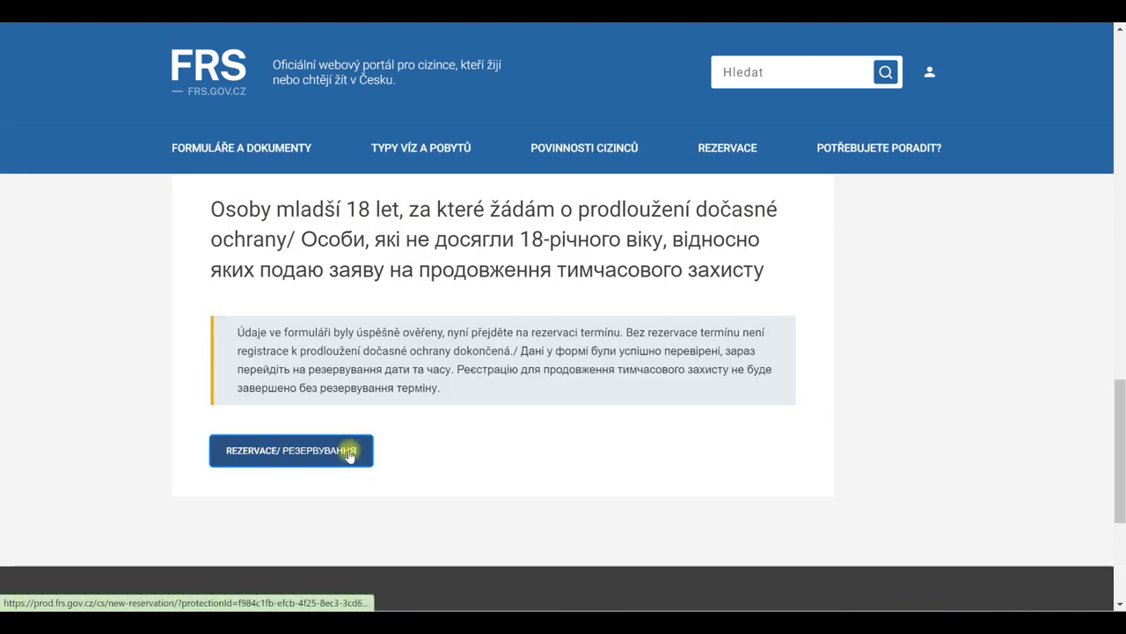
left_click(360, 453)
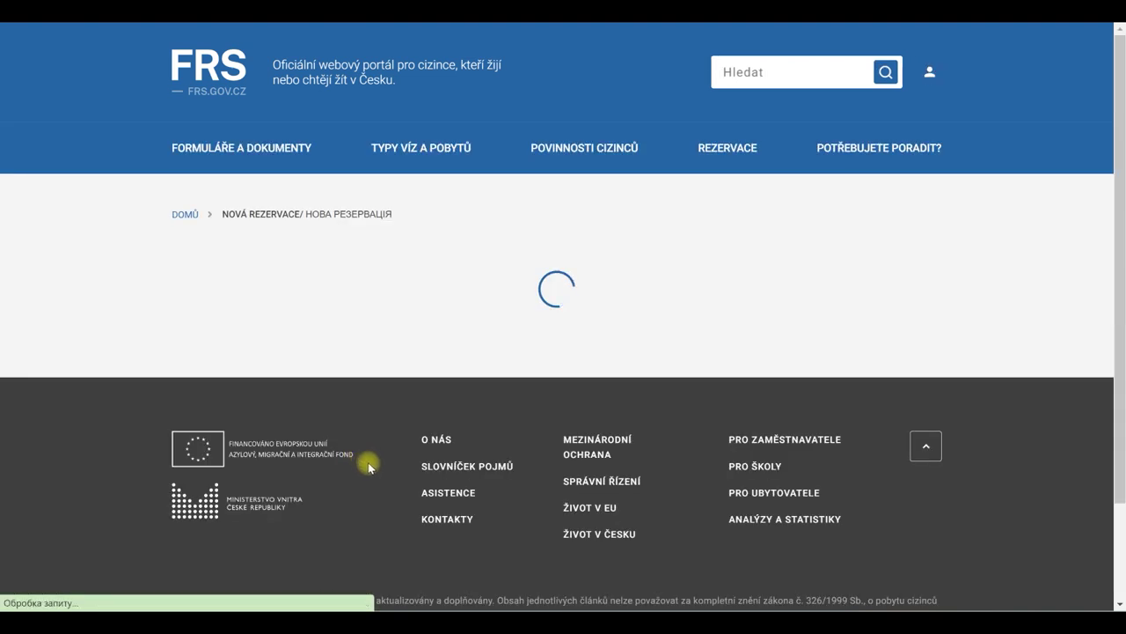
- Choose ODDĚLENÍ POBYTU CIZINCŮ STŘEDNÍ ČECHY - KLADNO as the workplace
left_click(655, 361)
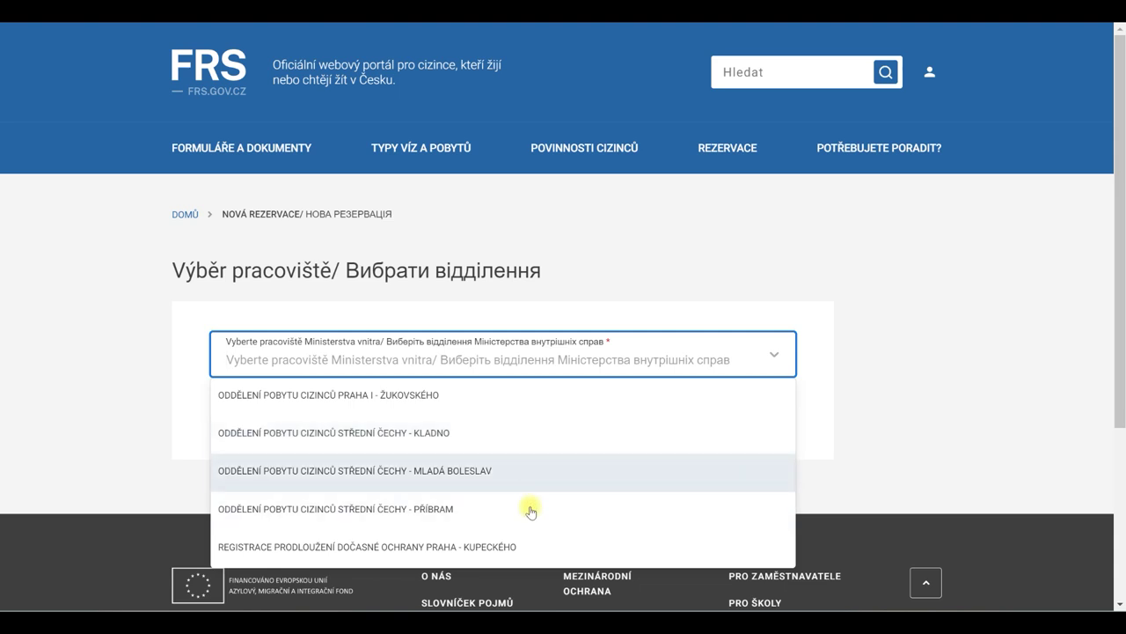
left_click(465, 443)
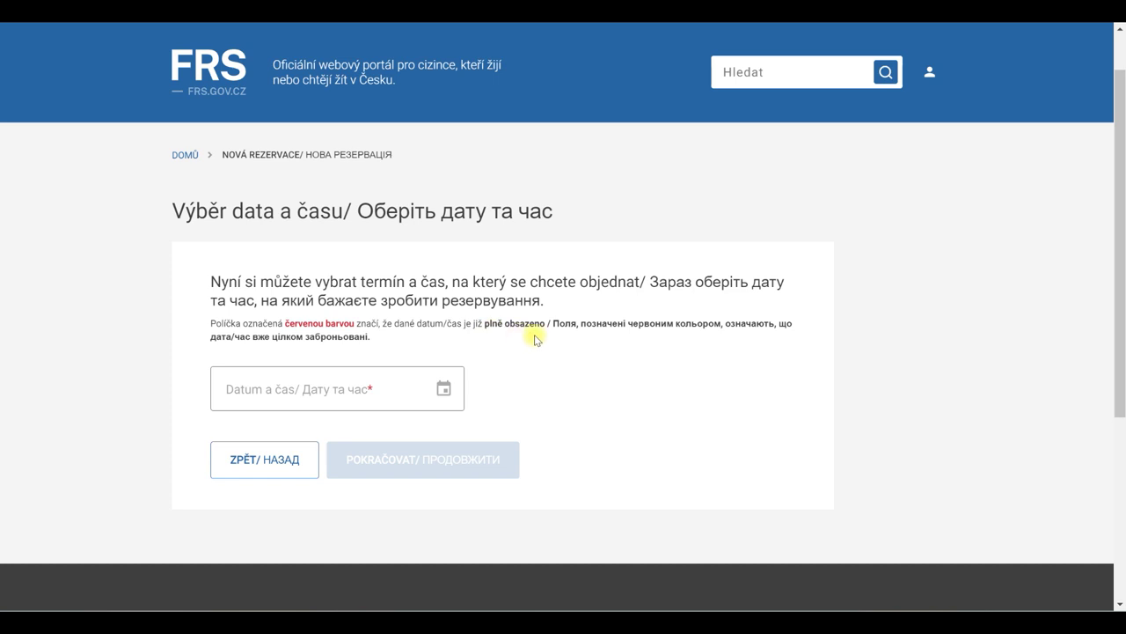
- Book the appointment for 21.03.2023 at 10:00 and proceed to Kontrola údajů
left_click(444, 392)
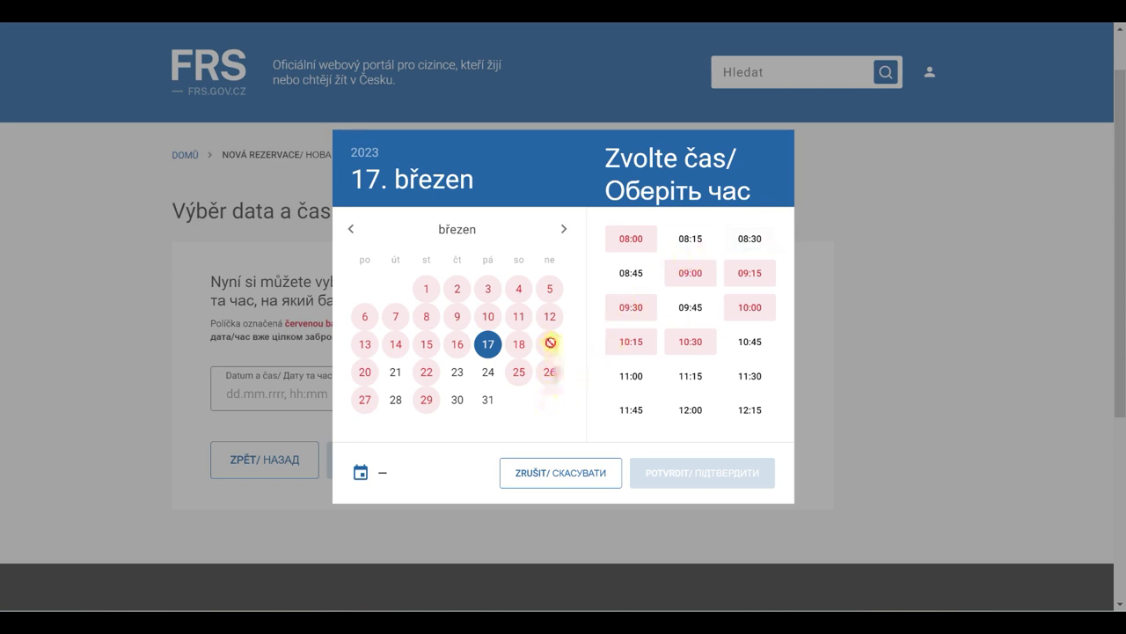
left_click(401, 377)
left_click(755, 258)
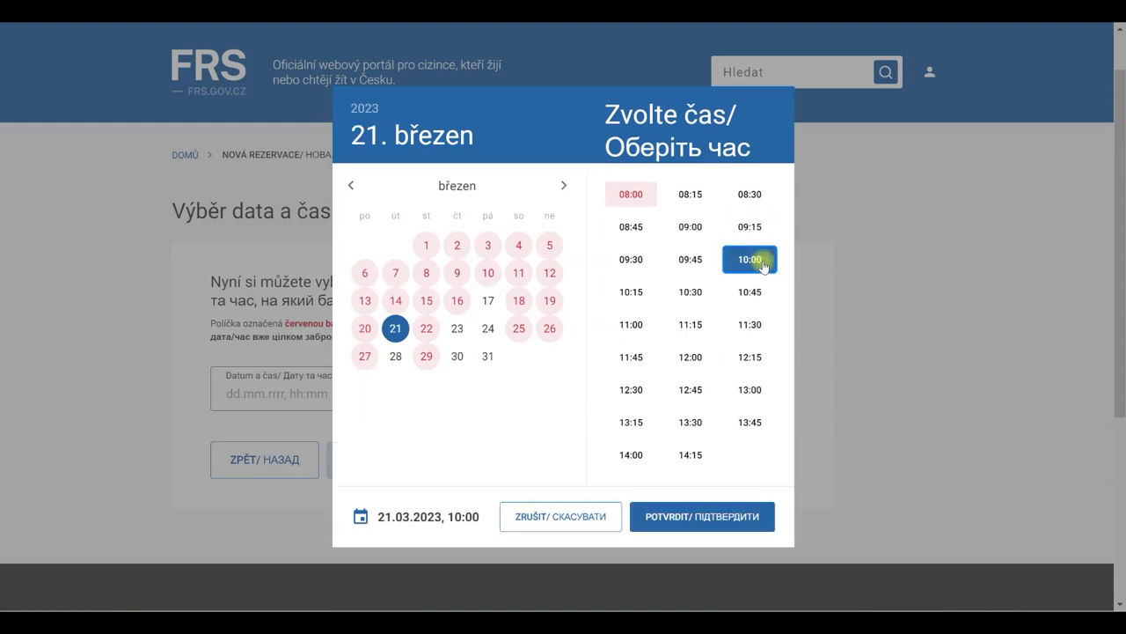
left_click(719, 519)
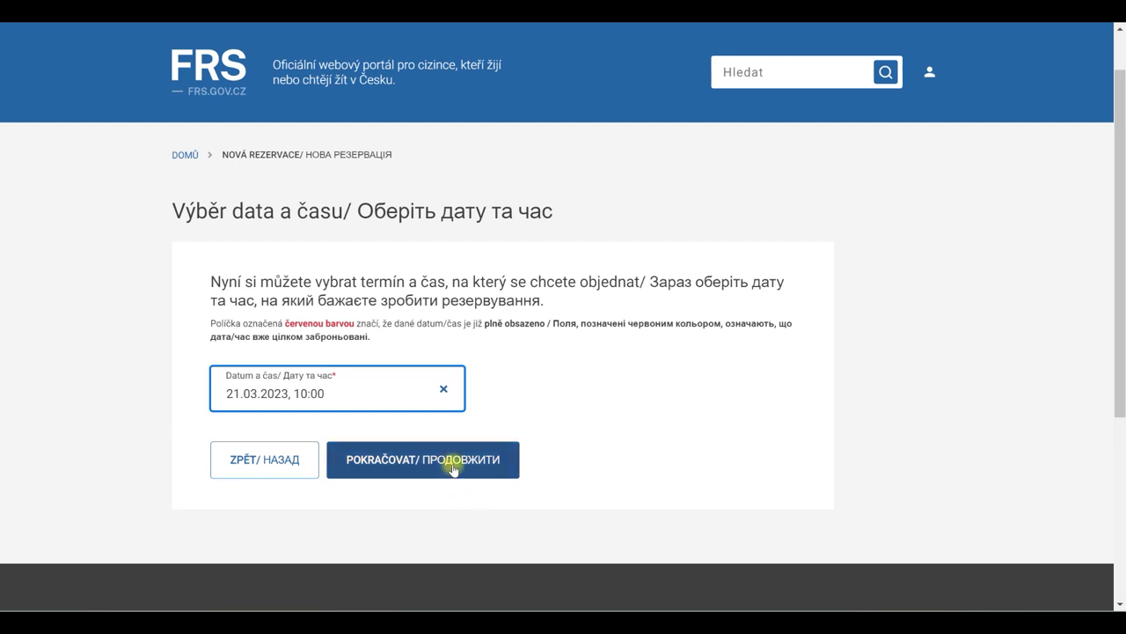
left_click(453, 467)
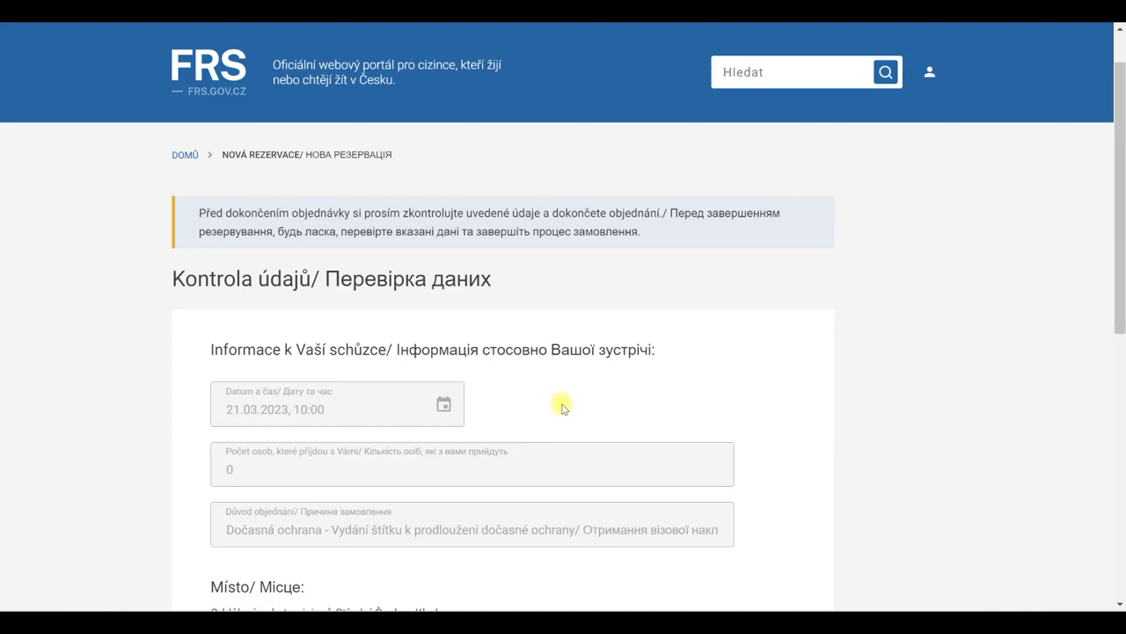
- Finish the Kladno appointment booking from the review page with DOKONČIT
scroll(564, 402, "down", 3)
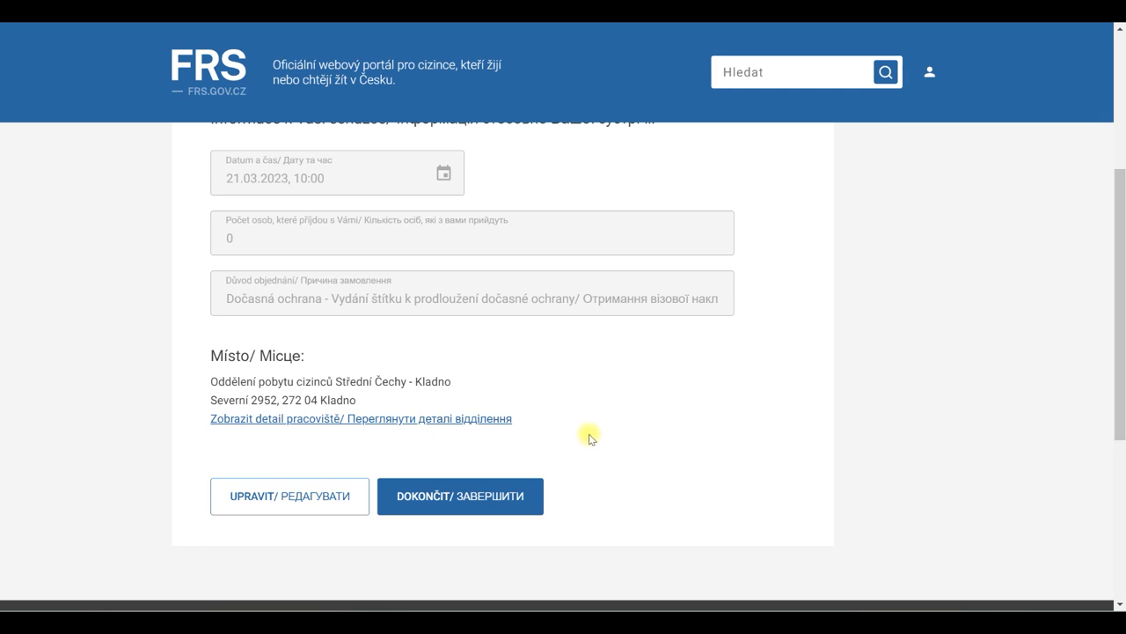
left_click(497, 498)
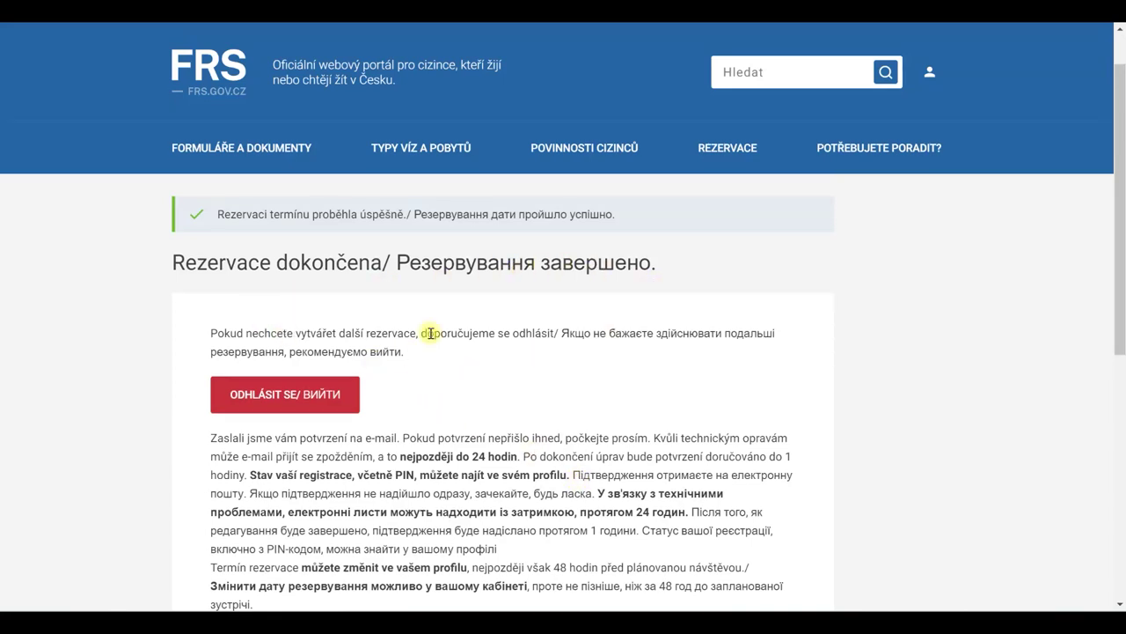
- Check My reservations for the planned 21.03.2023 10:00 visa-sticker appointment
scroll(432, 410, "down", 3)
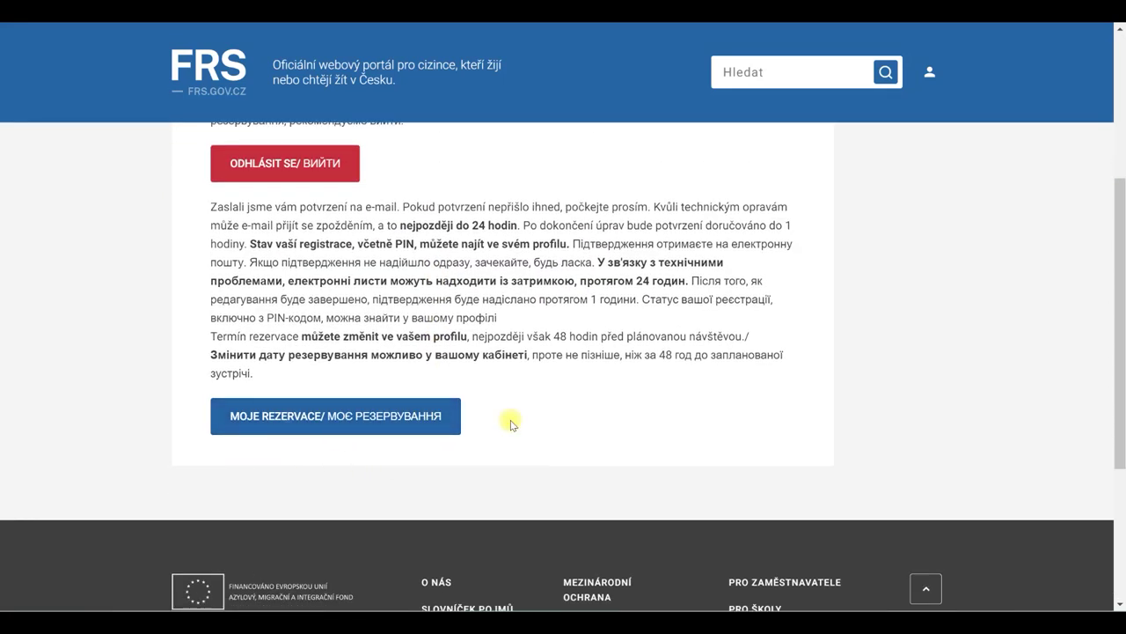
scroll(510, 420, "up", 2)
left_click(429, 568)
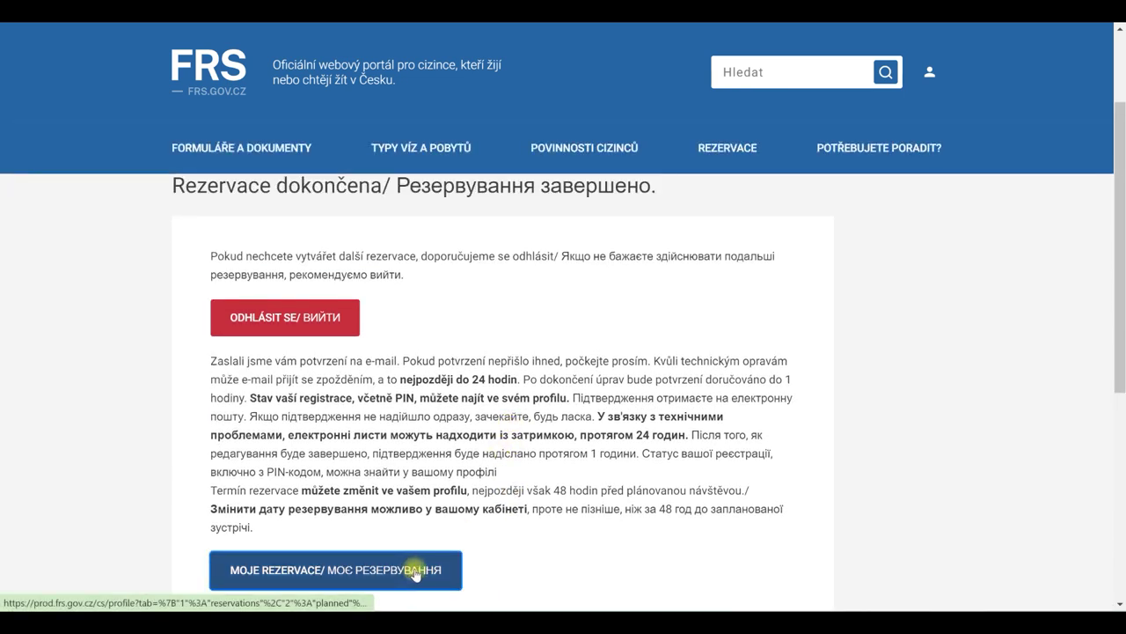
scroll(581, 387, "down", 1)
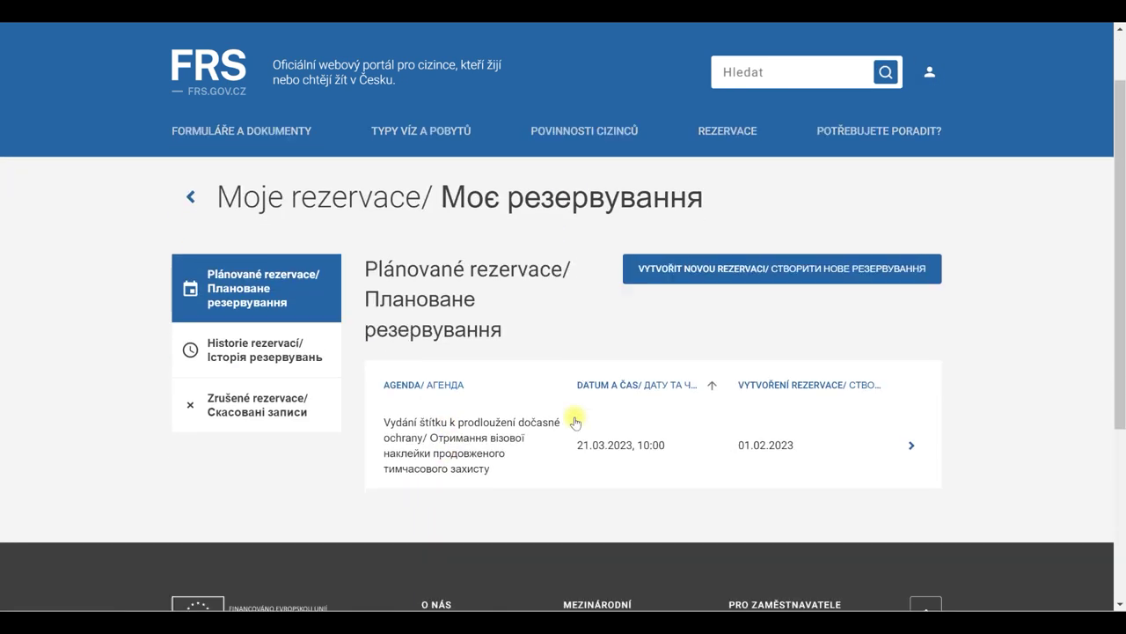